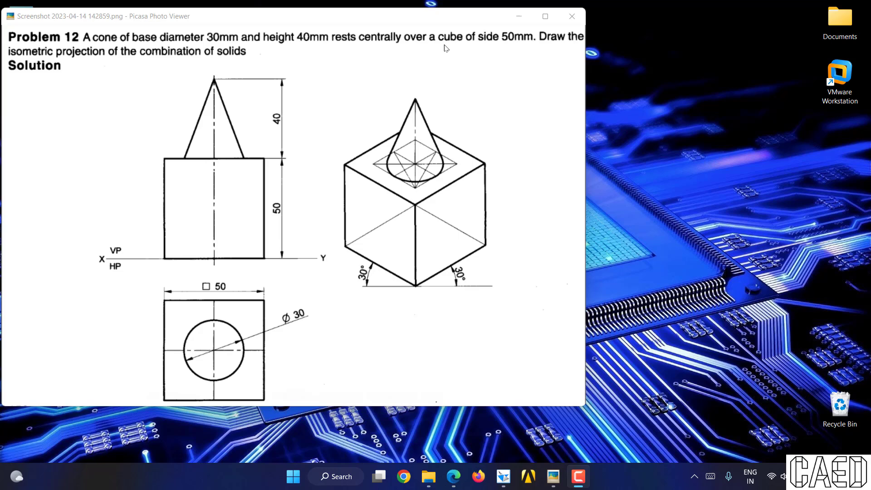
- Leave the Picasa reference image and bring up the Solid Edge Sheet6 draft with Problem 12
mouse_move(362, 202)
mouse_move(414, 341)
left_click(504, 476)
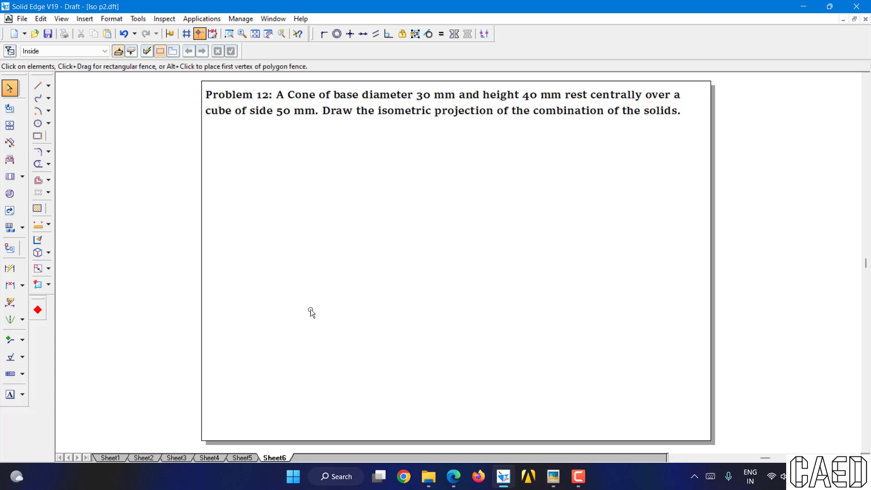
- Draw a long horizontal base line across the bottom of Sheet6 in a thicker line width
left_click(38, 86)
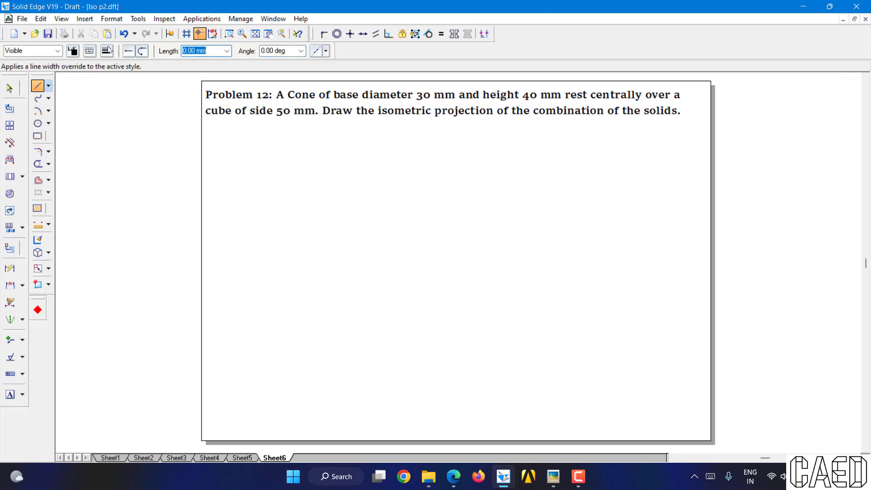
left_click(107, 51)
left_click(109, 69)
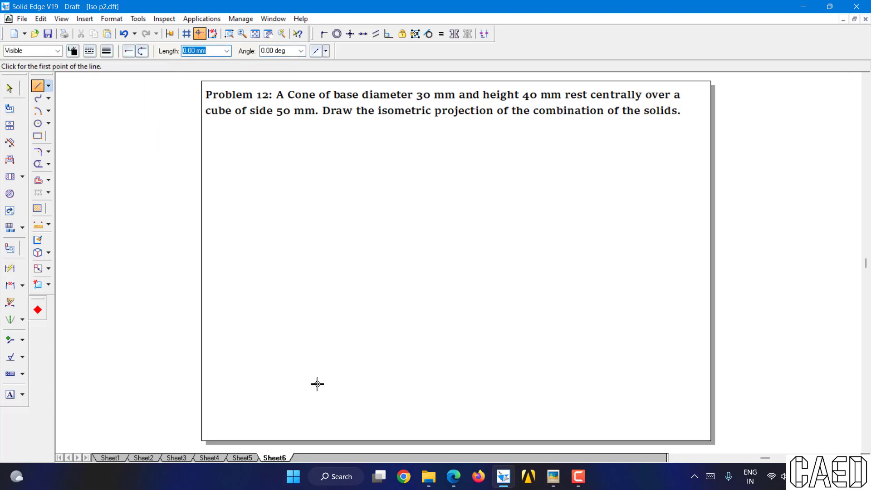
left_click(260, 403)
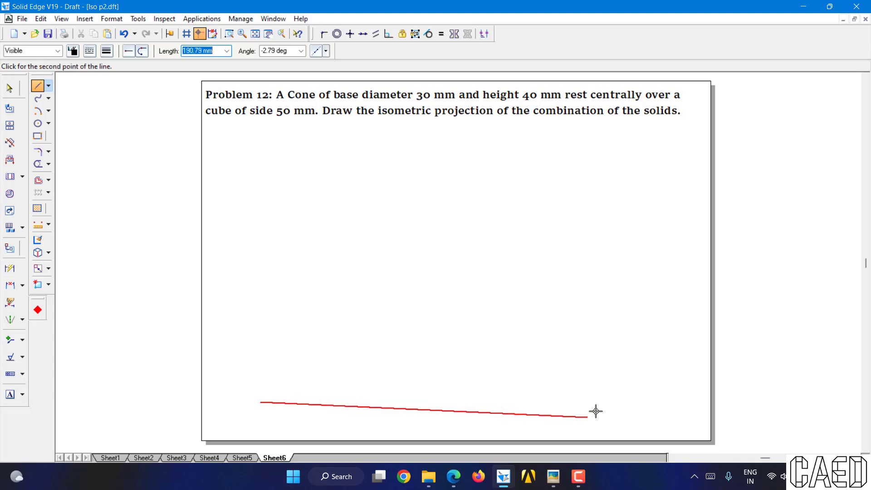
left_click(656, 402)
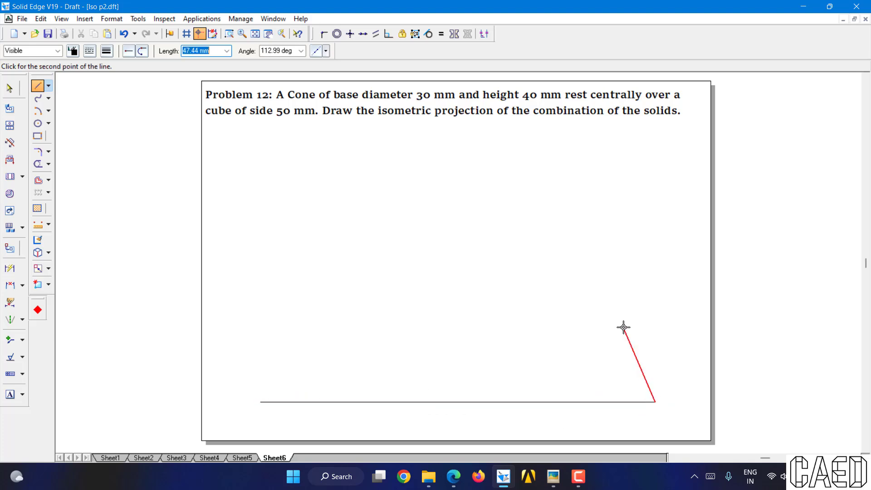
key("Escape")
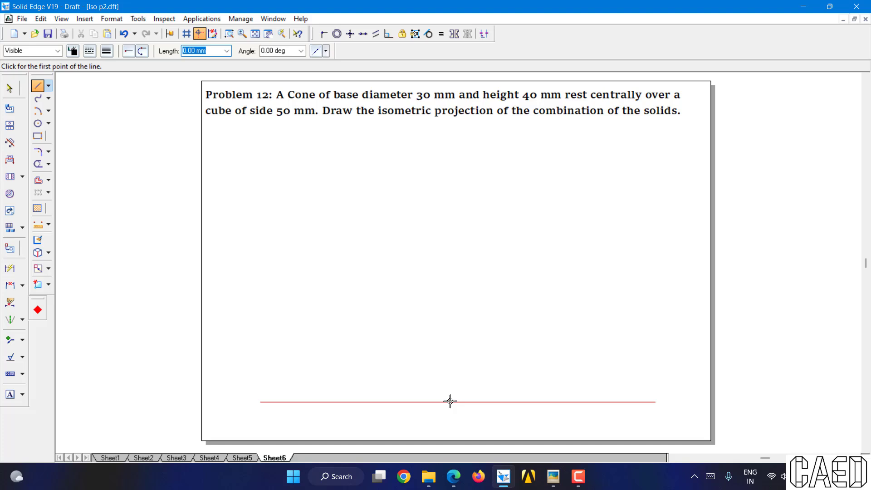
- From the base line's midpoint, draw the first two 50 mm rhombus edges at 30° and 150°
left_click(451, 401)
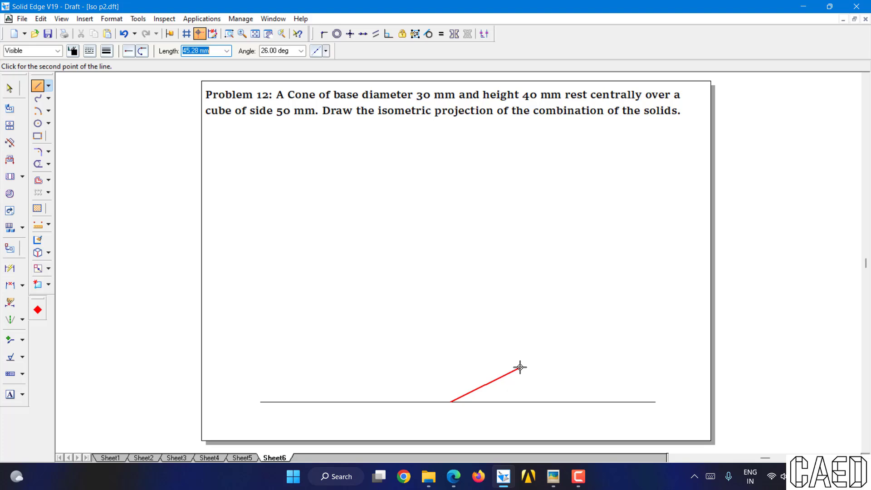
type("50")
key("Tab")
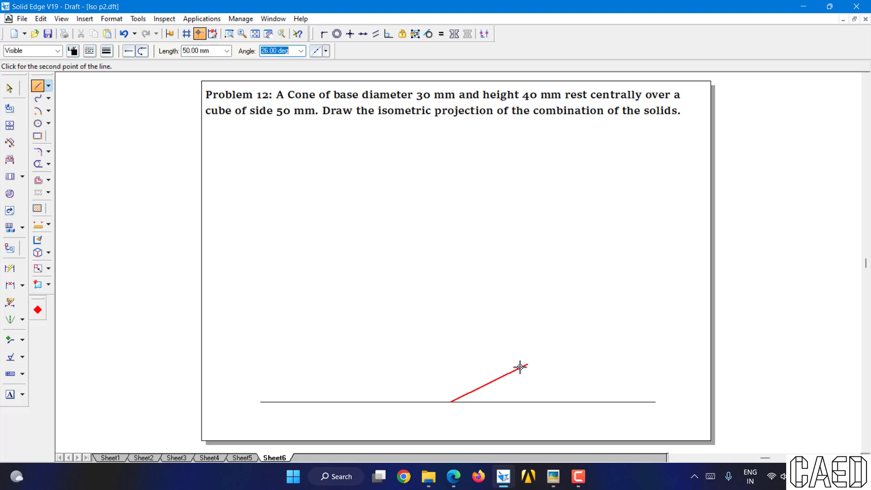
type("30")
left_click(520, 366)
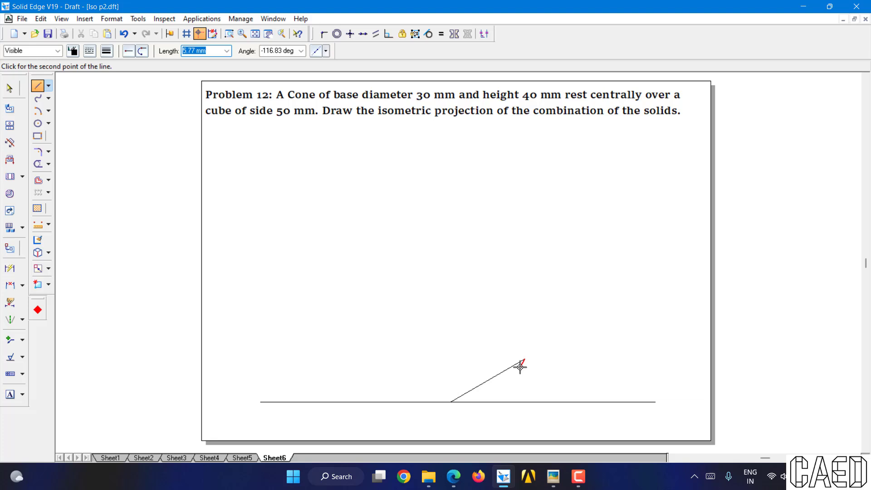
type("50")
key("Tab")
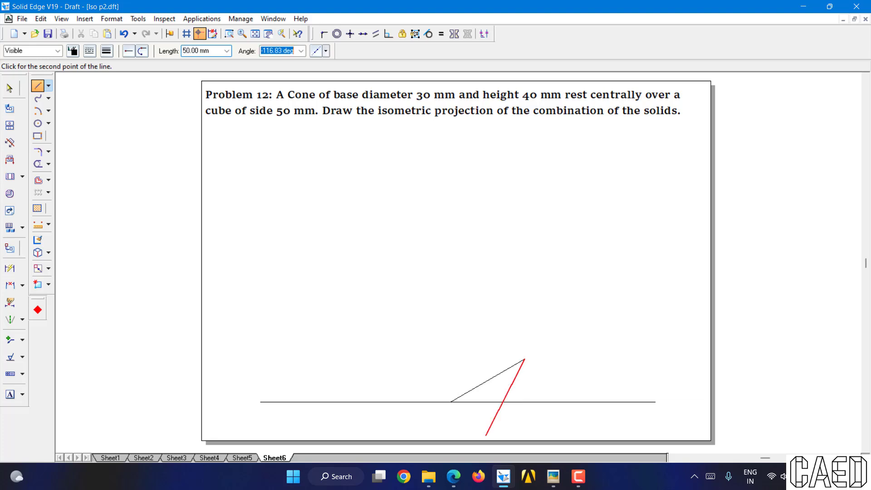
type("150")
left_click(520, 366)
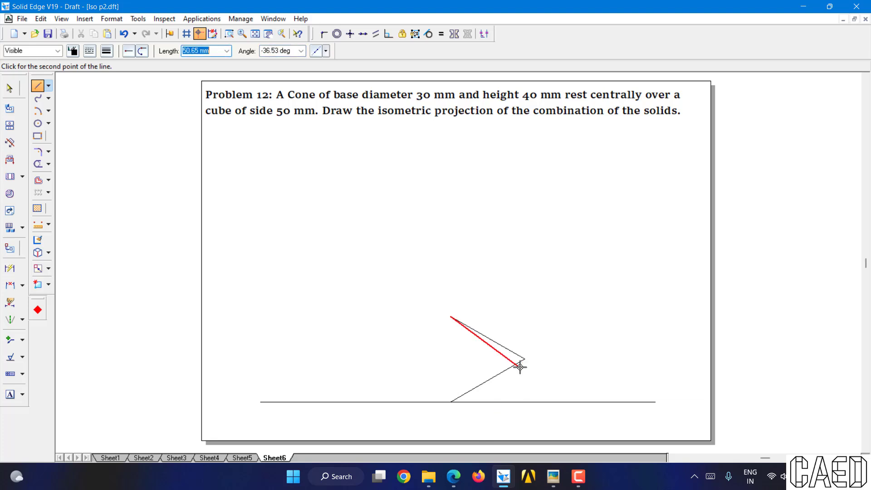
- Close the rhombus with two more 50 mm edges at -150° and -30°
type("50")
key("Tab")
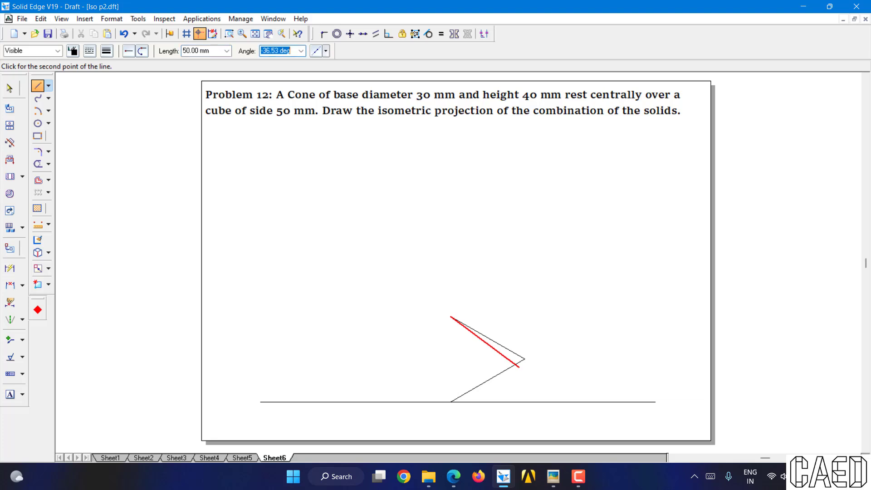
type("-150")
left_click(520, 367)
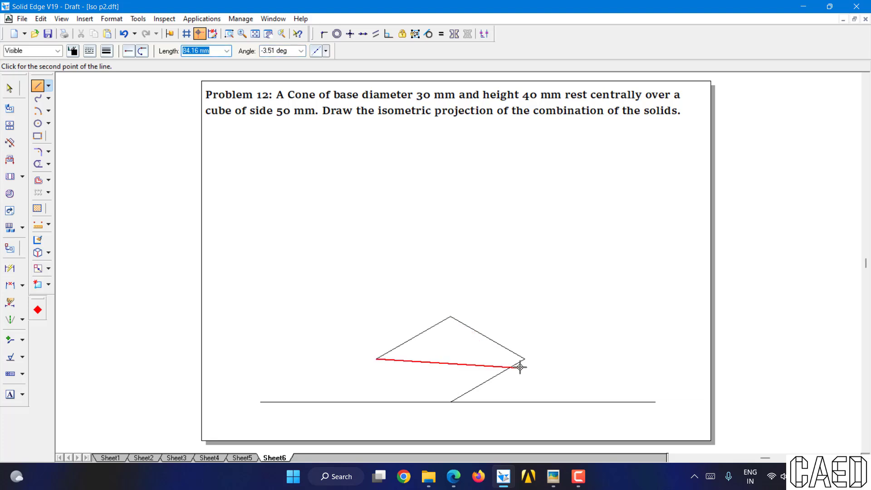
type("50")
key("Tab")
type("-3")
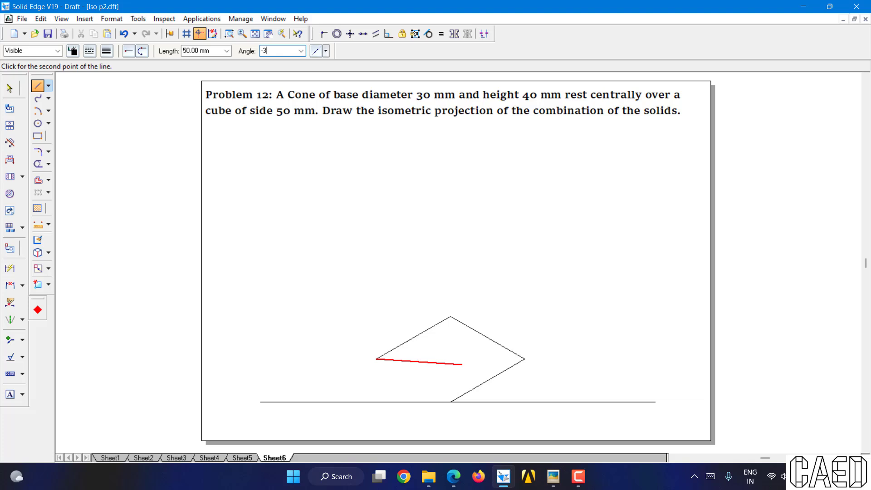
left_click(521, 367)
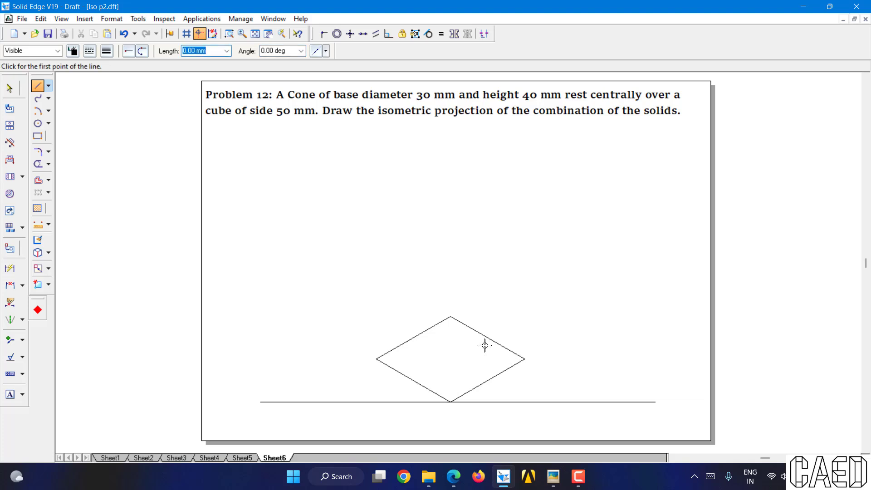
- Draw a 50 mm vertical edge at 90° up from the rhombus's left corner
left_click(376, 360)
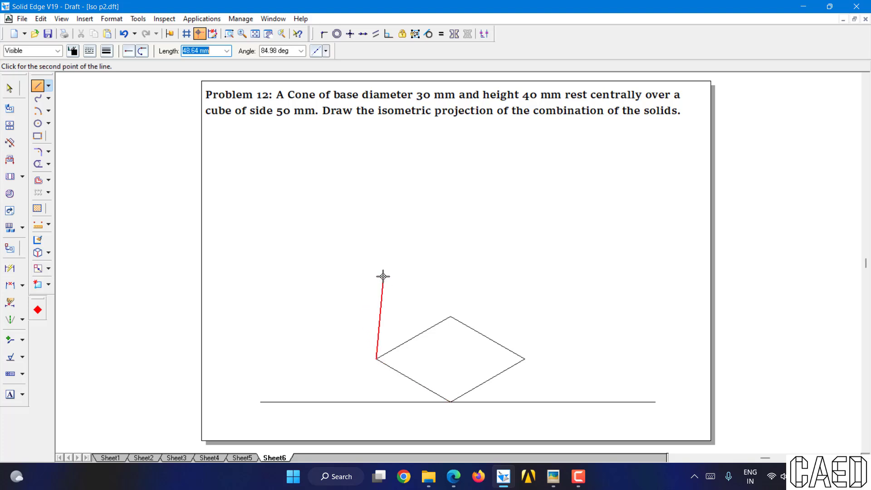
type("50")
key("Tab")
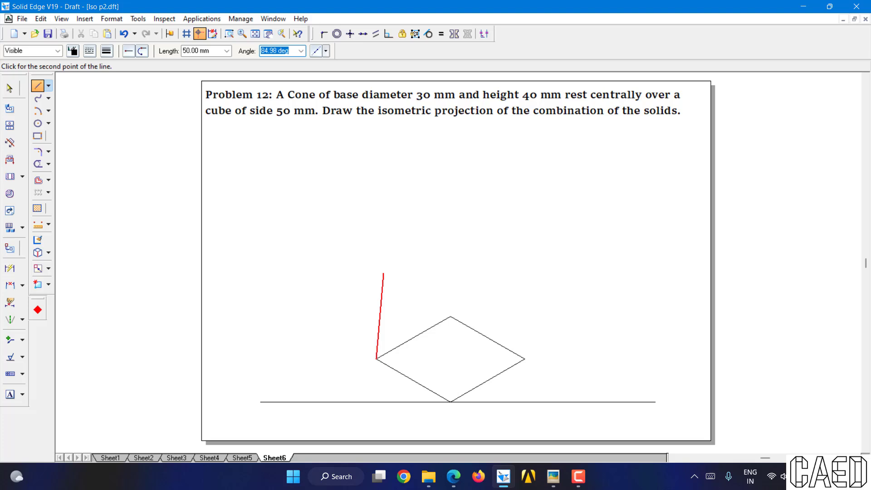
type("90")
key("Return")
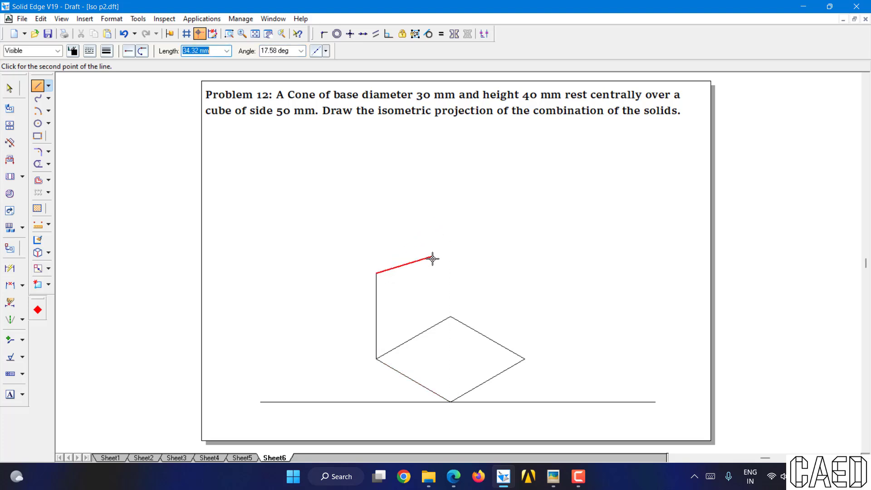
right_click(461, 257)
- Fence-select the rhombus and start moving it from its left corner as base point
left_click(15, 86)
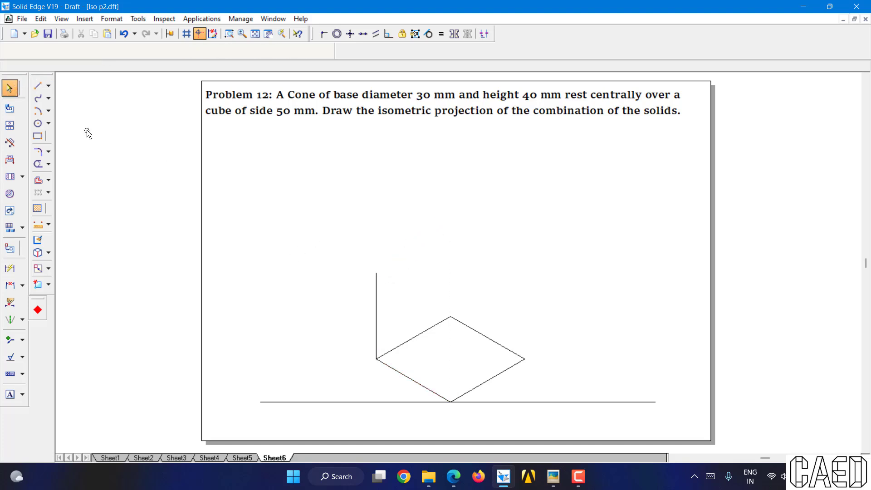
left_click_drag(352, 286, 546, 416)
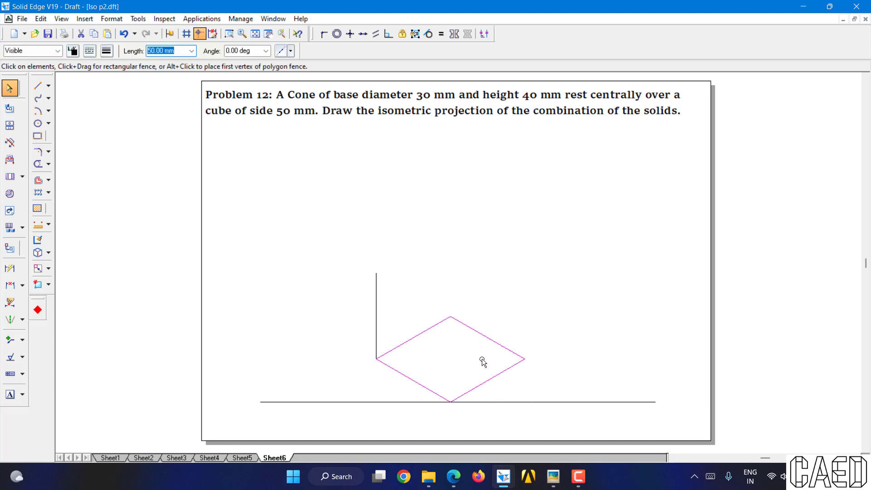
left_click(50, 271)
left_click(72, 271)
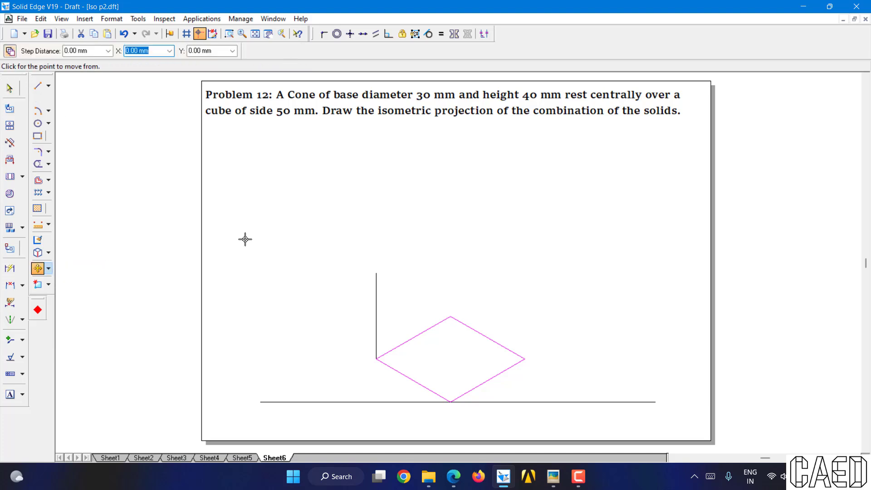
left_click(376, 359)
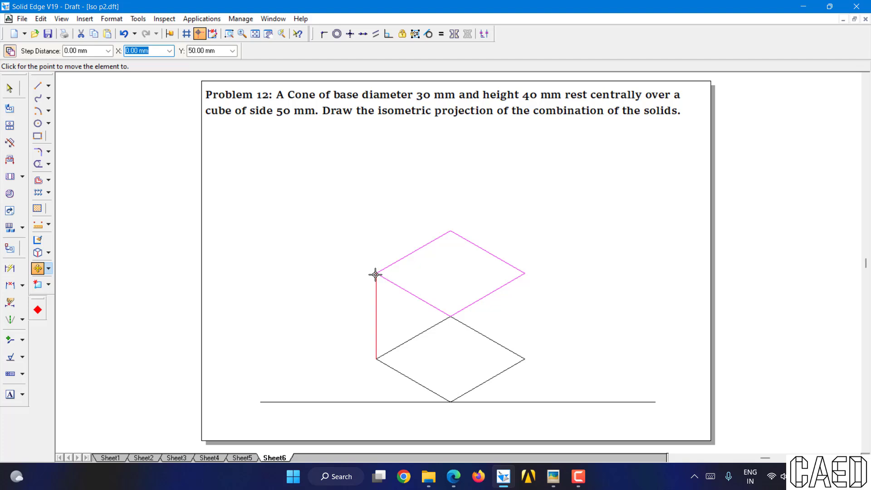
- Place the rhombus as the cube's top face and draw the right and centre vertical edges
left_click(376, 275)
left_click(38, 86)
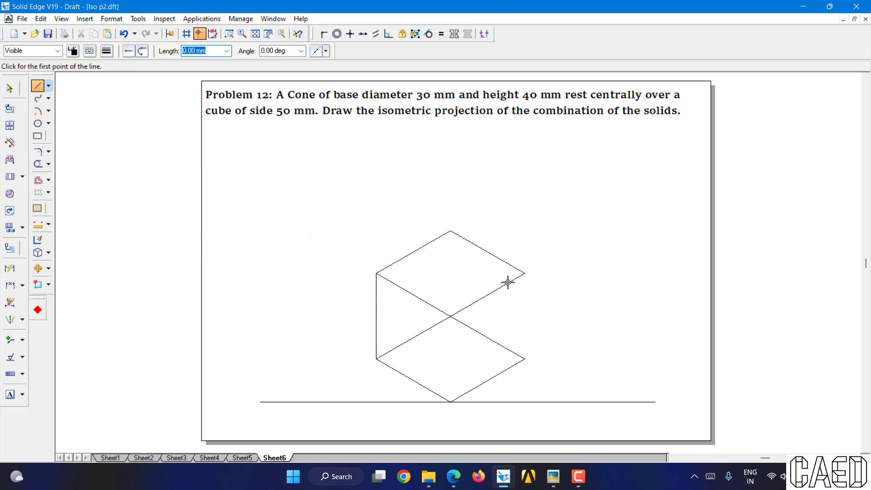
left_click(524, 273)
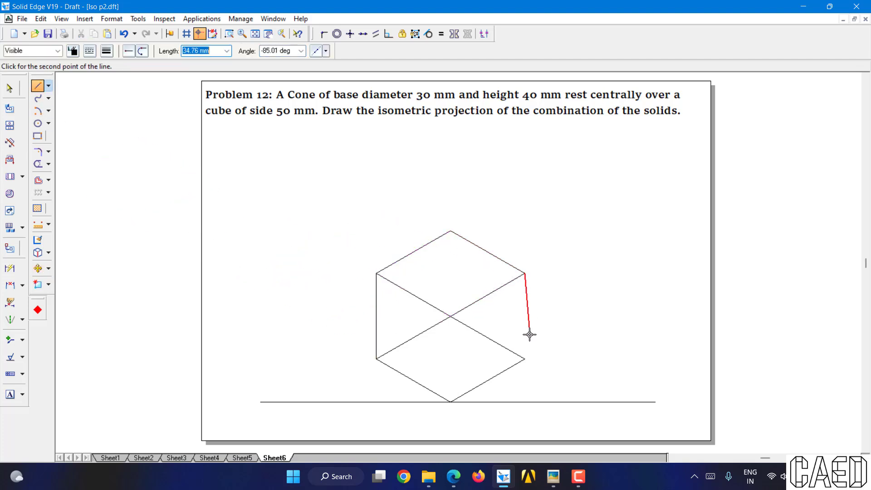
left_click(524, 357)
left_click(451, 316)
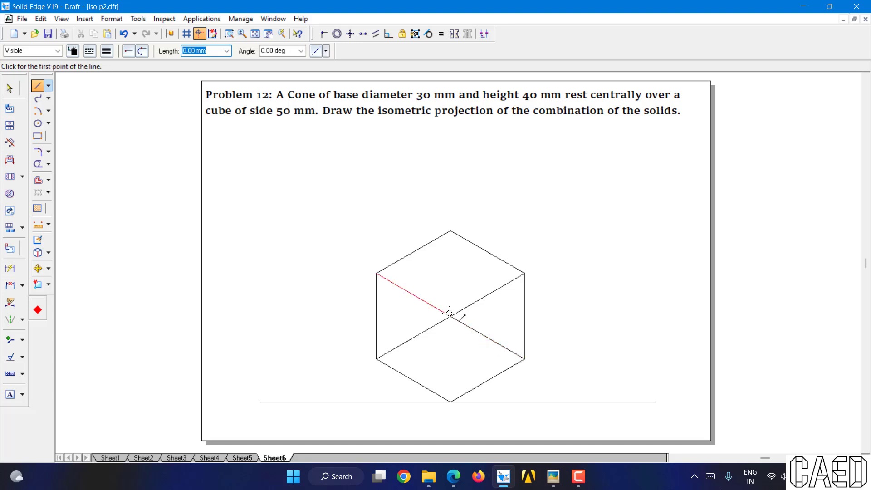
left_click(451, 402)
key("Escape")
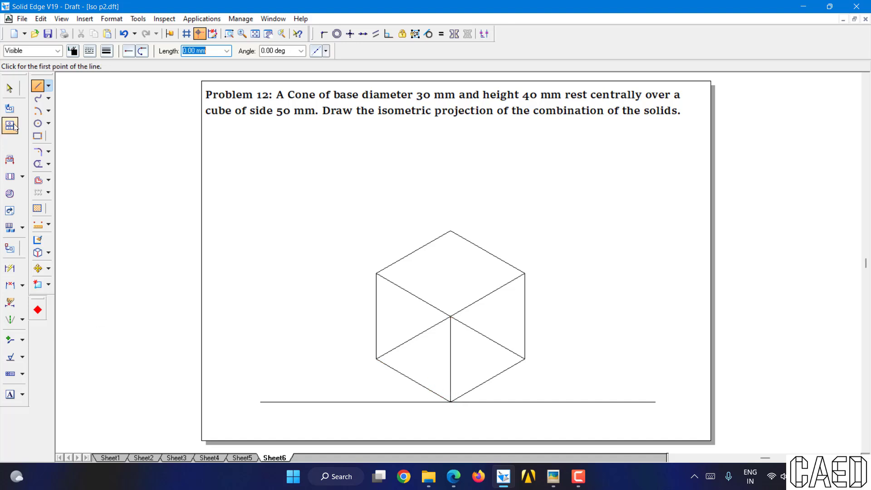
- Delete the two hidden edges inside the cube
left_click(16, 88)
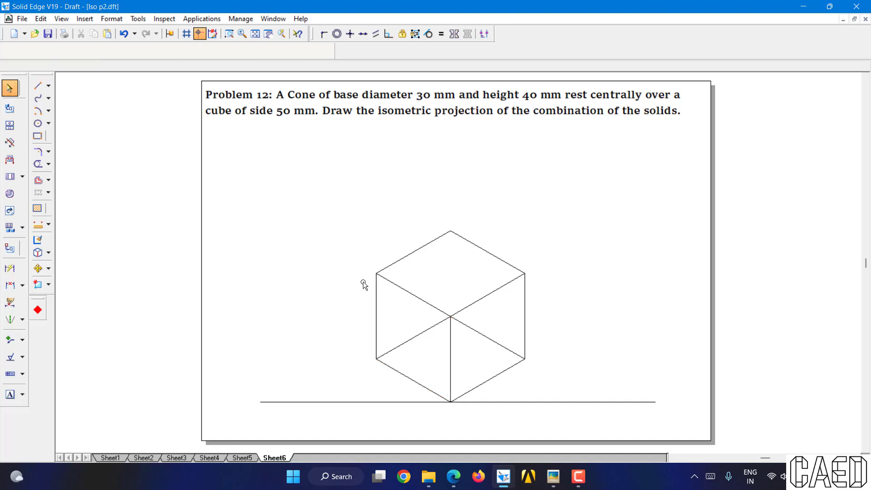
left_click(425, 332)
key("Delete")
left_click(491, 340)
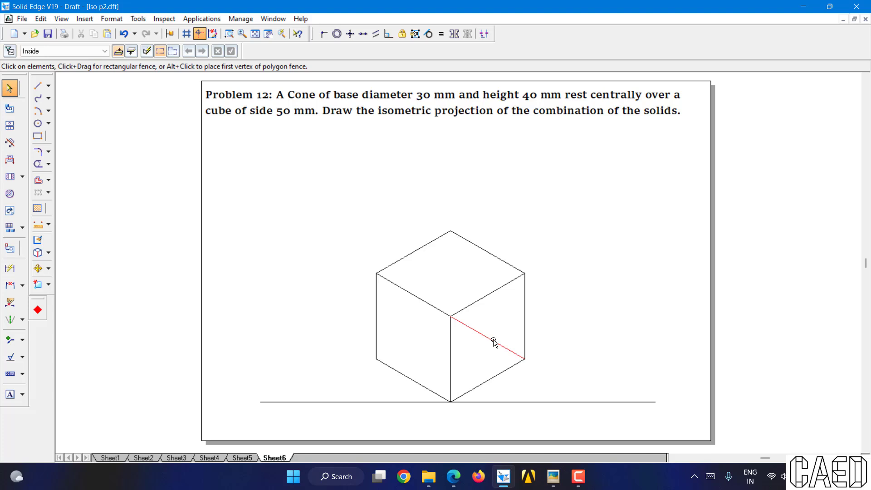
key("Delete")
- Draw a horizontal line joining the top face's left and right corners
left_click(37, 86)
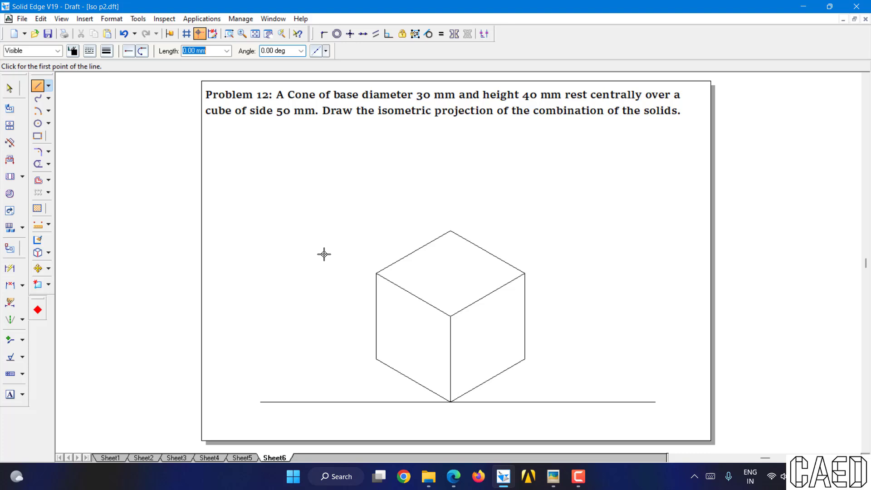
left_click(377, 273)
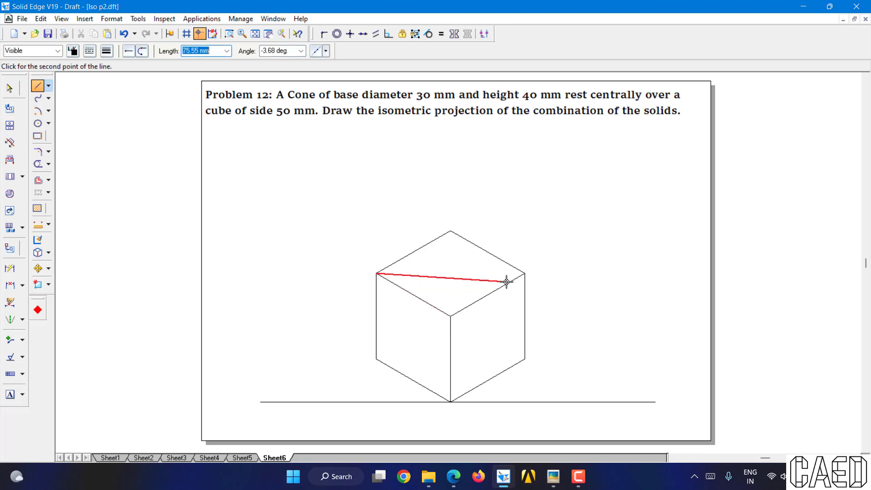
left_click(525, 274)
right_click(575, 191)
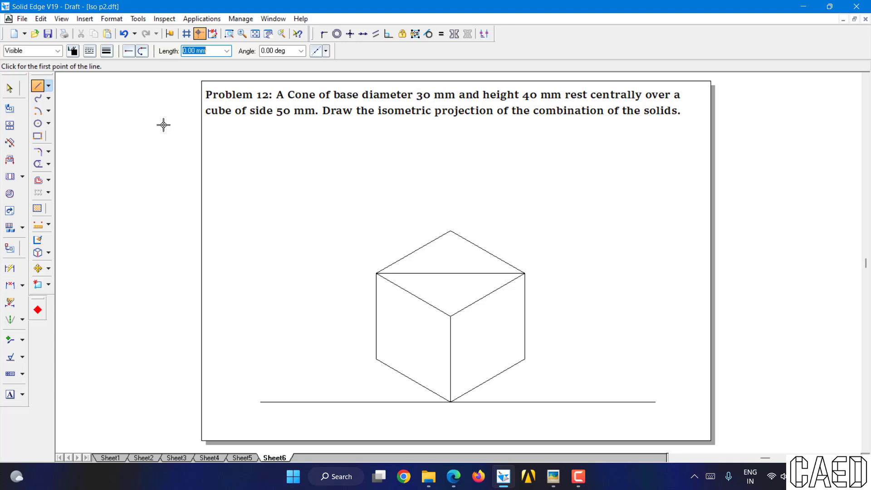
- Select the cube's four top-face edges and its horizontal diagonal
left_click(9, 87)
left_click(491, 255)
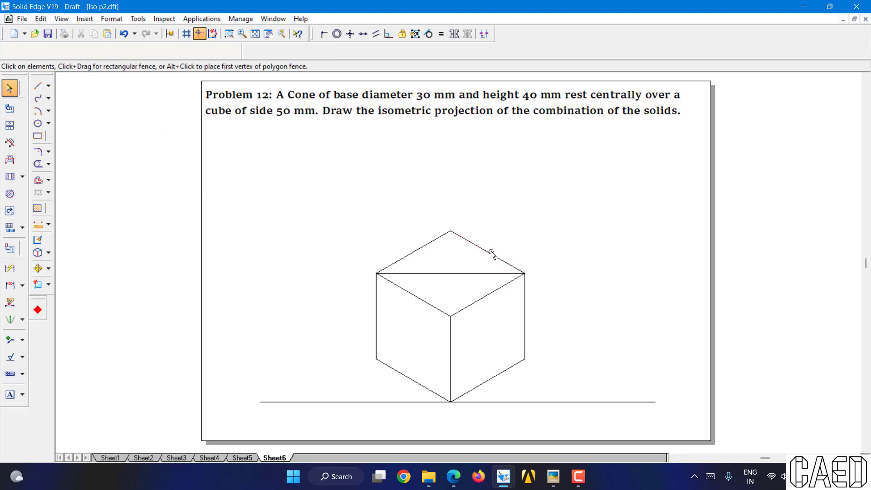
left_click(488, 295, "ctrl")
left_click(431, 307, "ctrl")
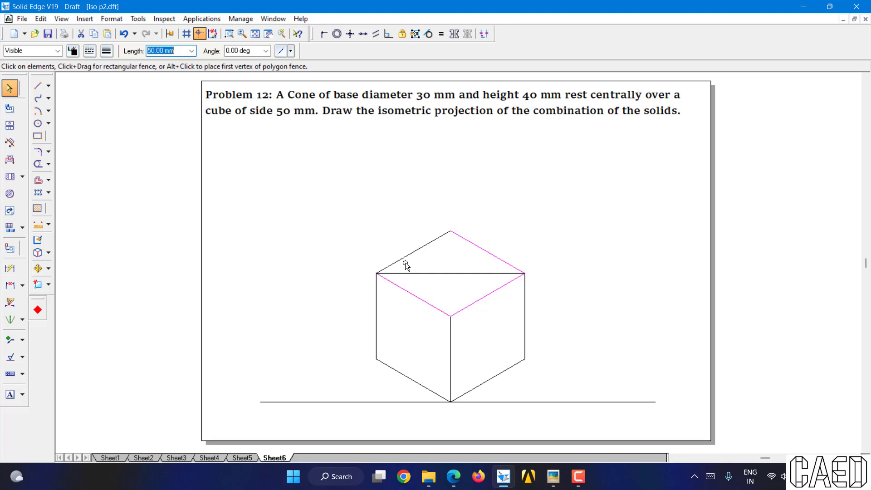
left_click(426, 272, "ctrl")
- Scale a copy of the selection by 30/50 (0.60) about the top-face centre
left_click(48, 268)
left_click(75, 313)
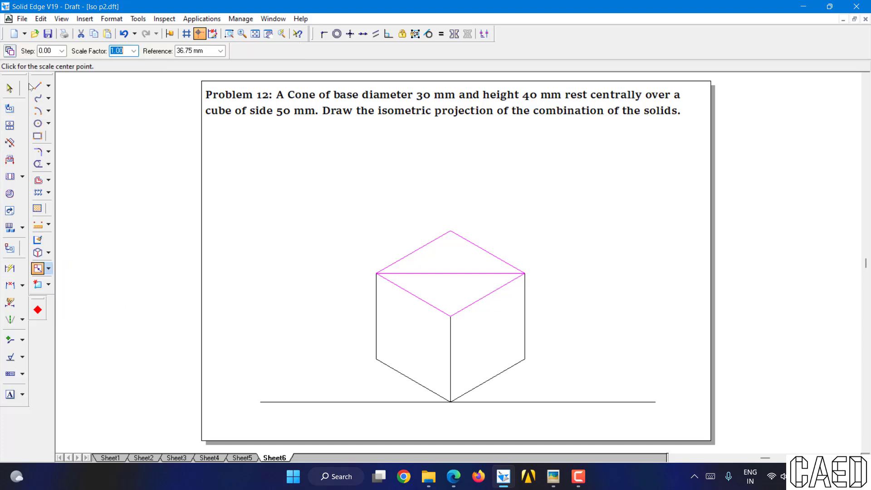
left_click(10, 51)
type("30/5")
key("Tab")
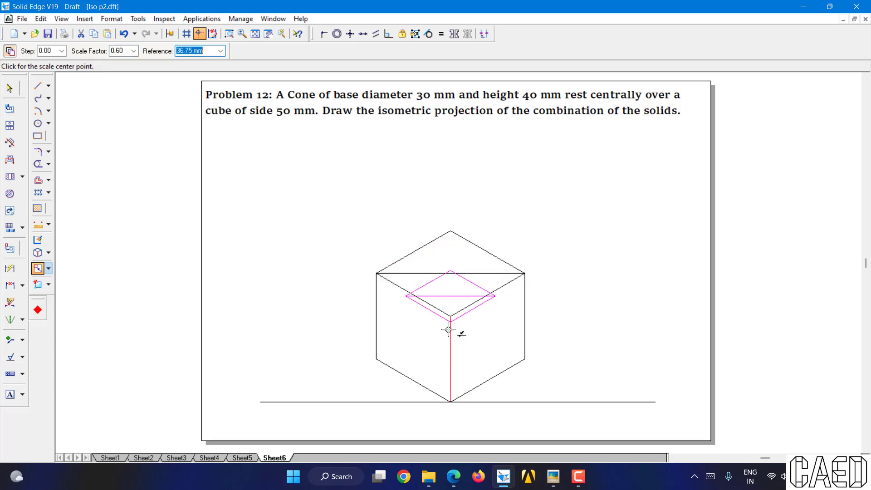
left_click(448, 274)
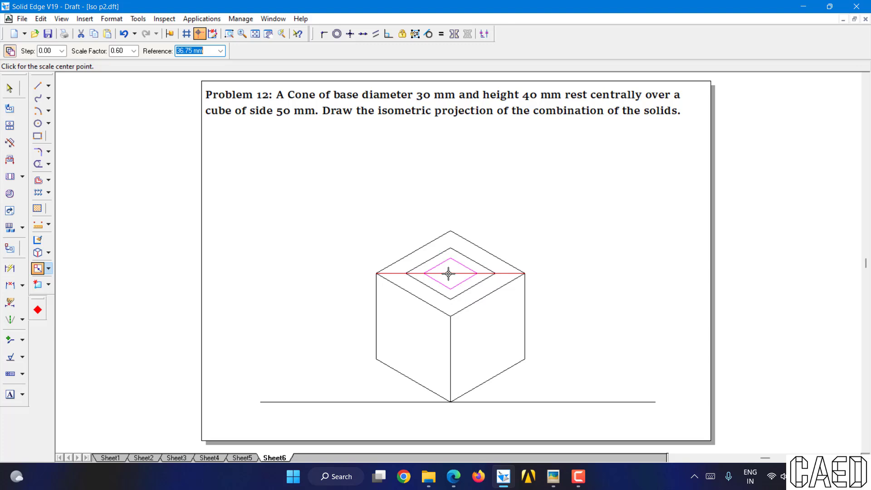
key("Escape")
left_click(568, 222)
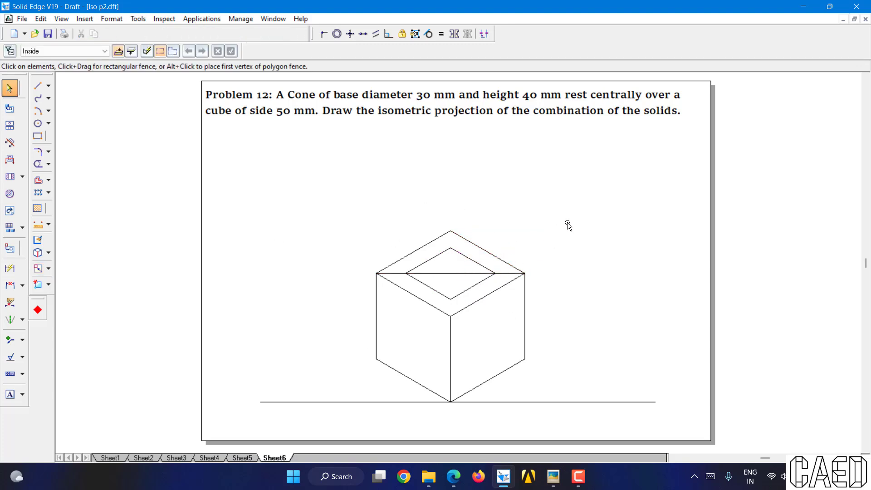
- Delete the long top diagonal and draw lines from the rhombus's top vertex to both lower edge midpoints
left_click(509, 273)
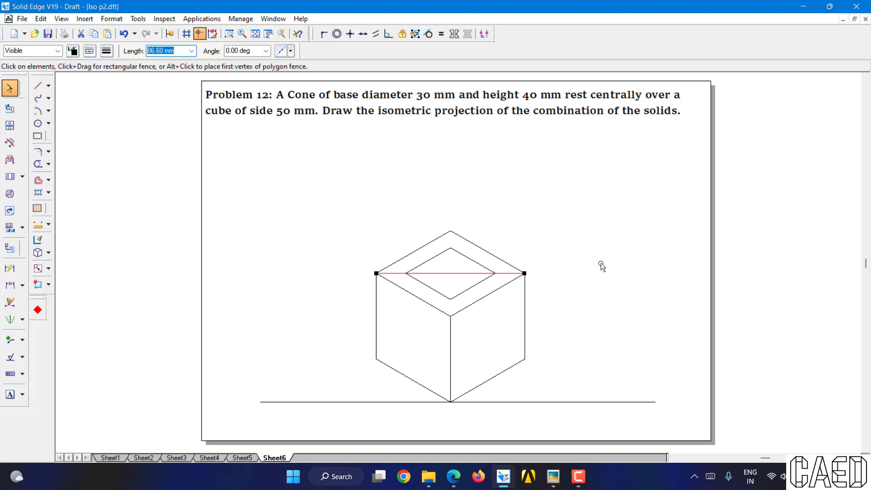
key("Delete")
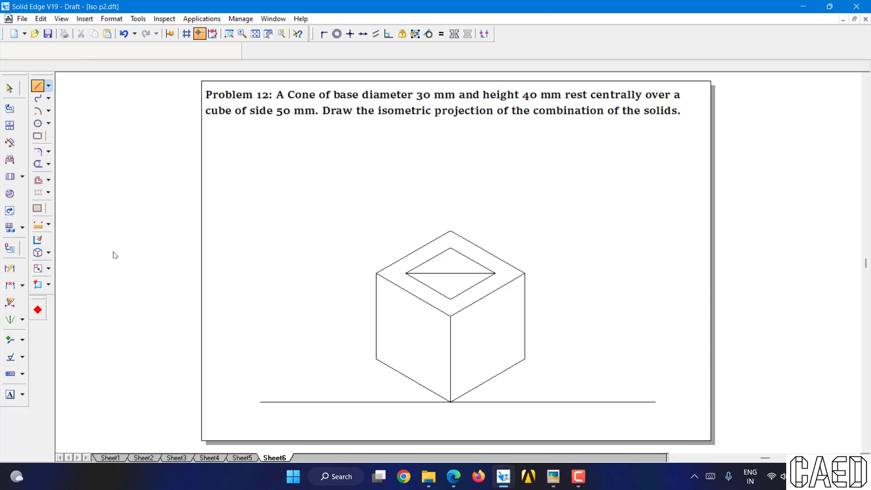
left_click(450, 249)
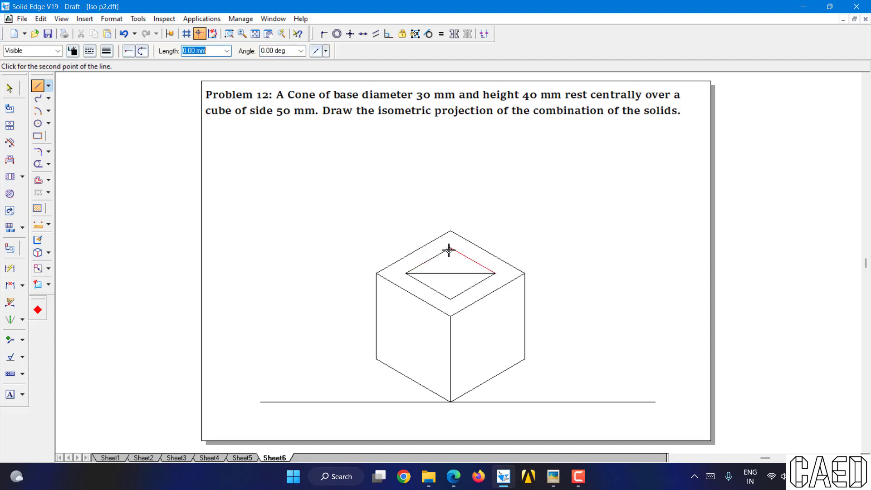
left_click(429, 286)
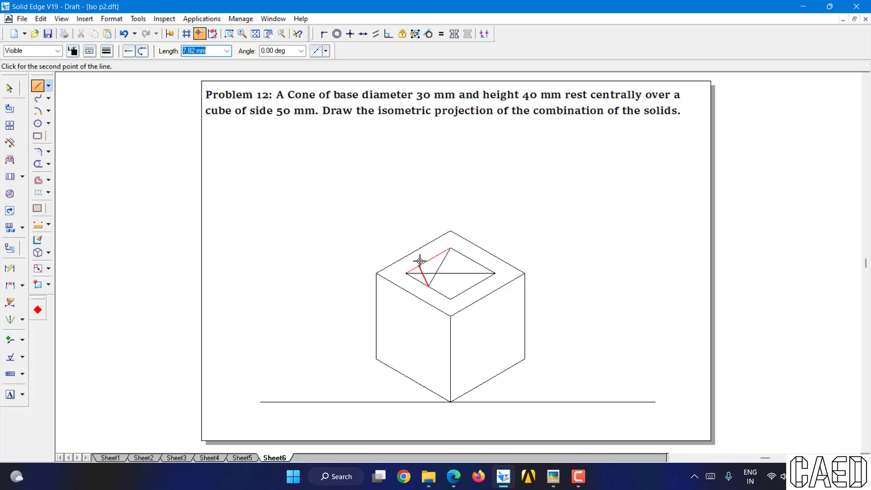
left_click(450, 248)
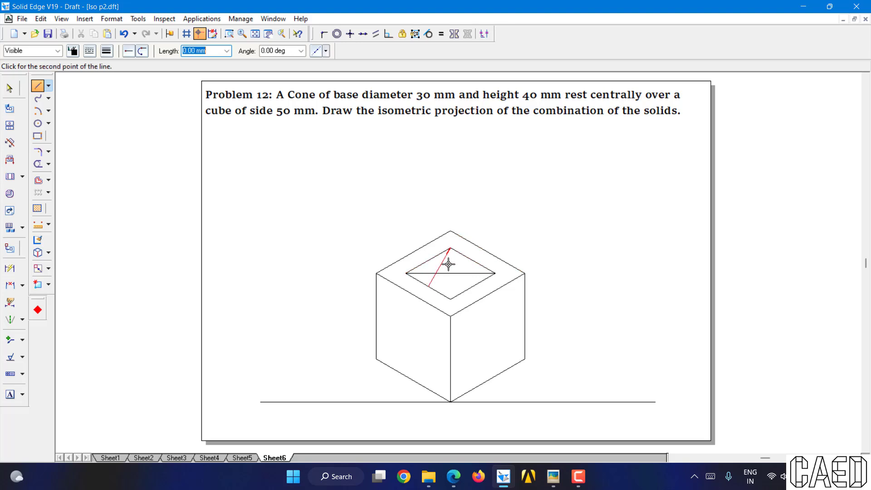
left_click(473, 286)
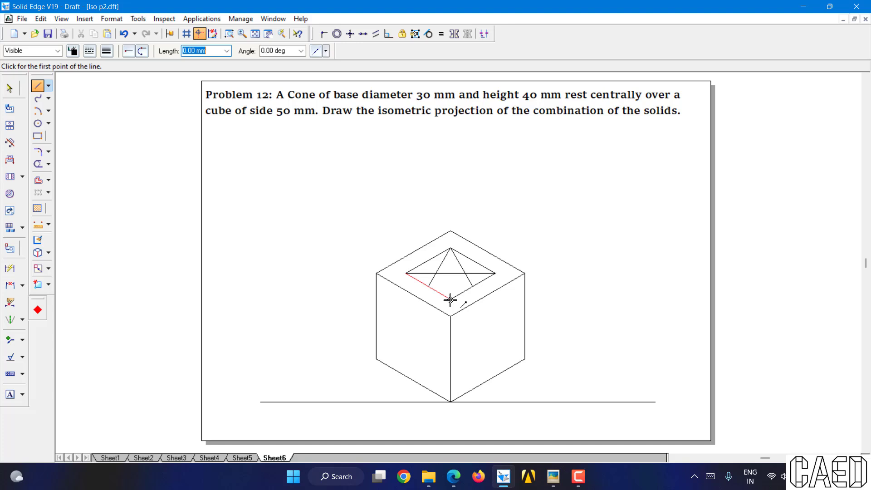
- Draw lines from the rhombus's bottom vertex to the upper-right and upper-left edge midpoints
left_click(451, 299)
left_click(472, 261)
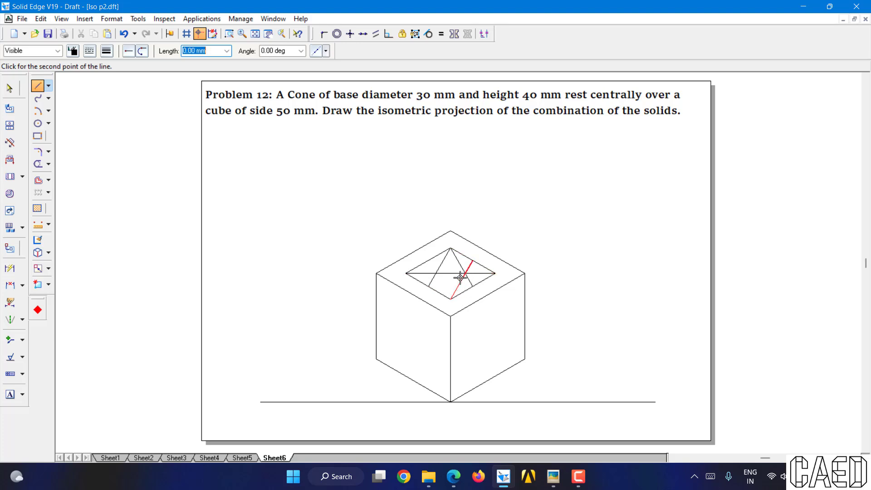
left_click(450, 298)
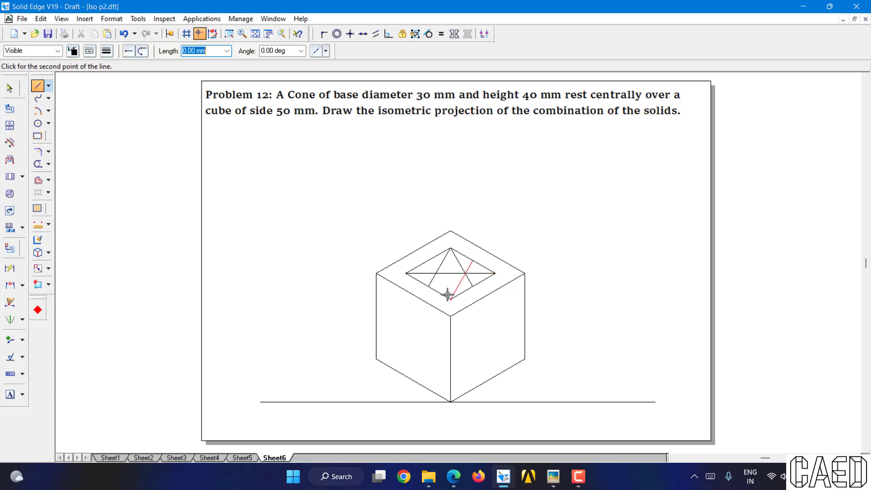
left_click(429, 262)
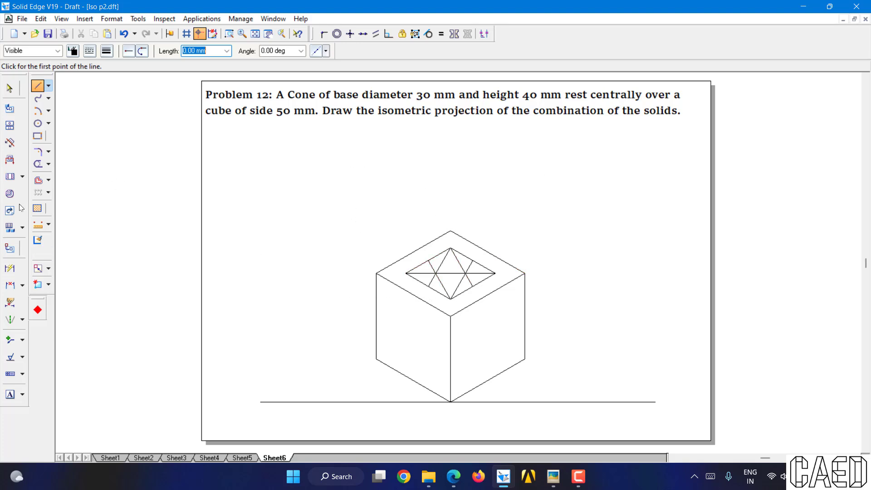
- Zoom in on the cube top and draw the left and right 8.66 mm side arcs
left_click(242, 33)
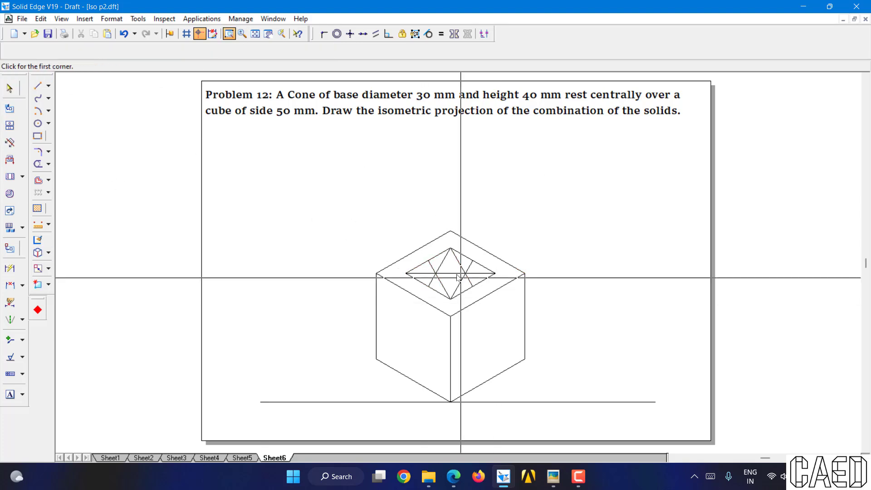
left_click_drag(460, 269, 462, 271)
left_click_drag(558, 349, 558, 349)
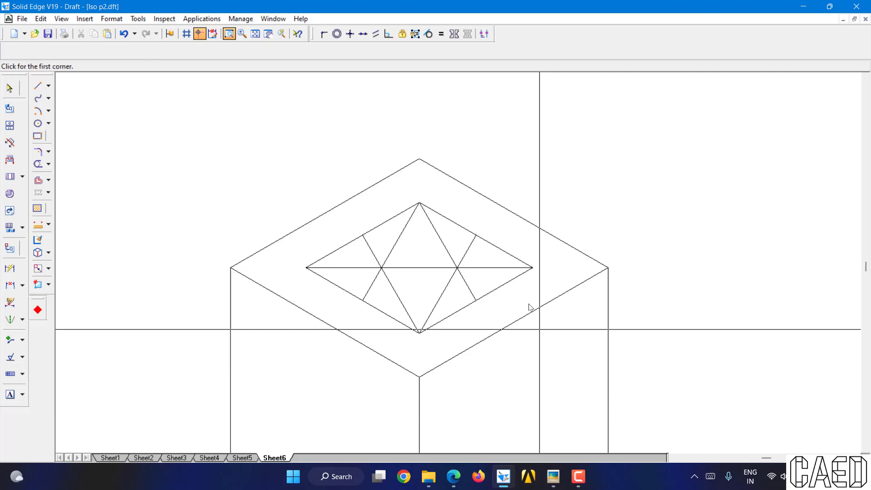
left_click(38, 112)
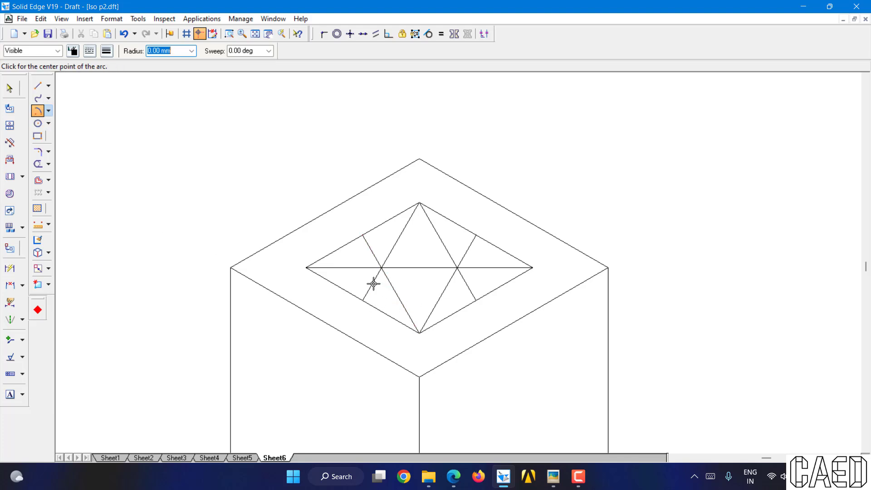
left_click(382, 268)
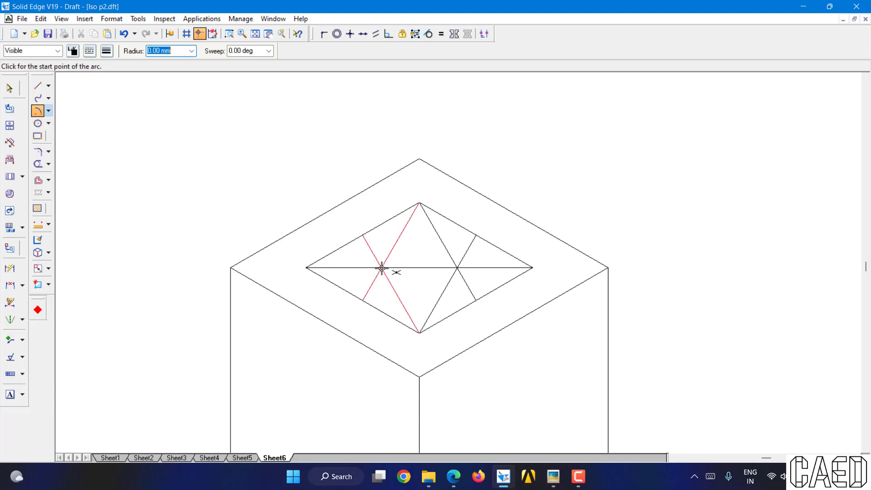
left_click(363, 236)
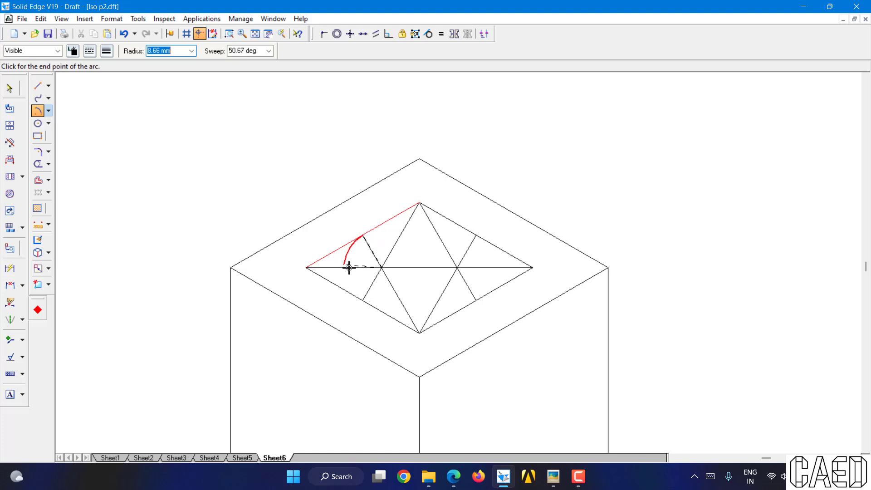
left_click(364, 299)
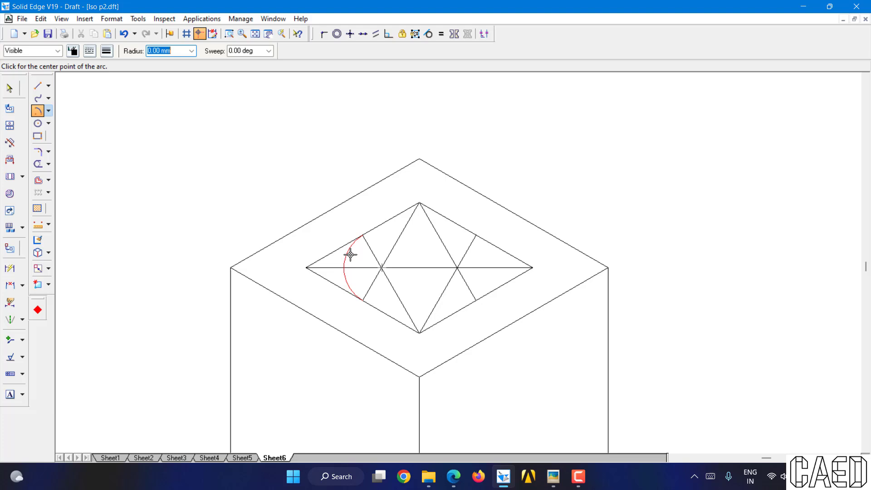
left_click(457, 269)
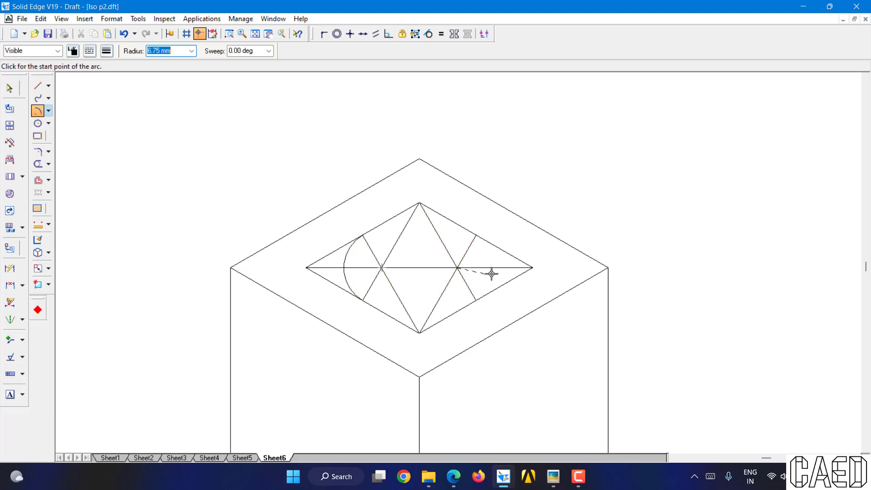
left_click(476, 235)
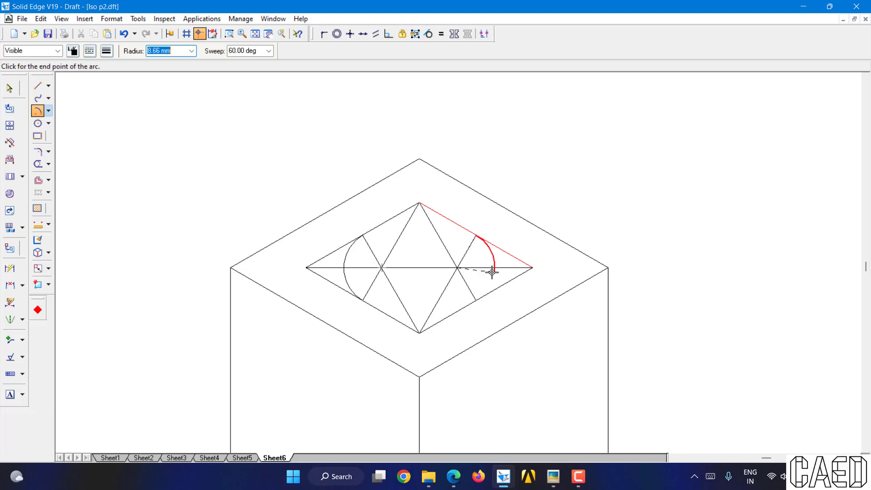
left_click(476, 299)
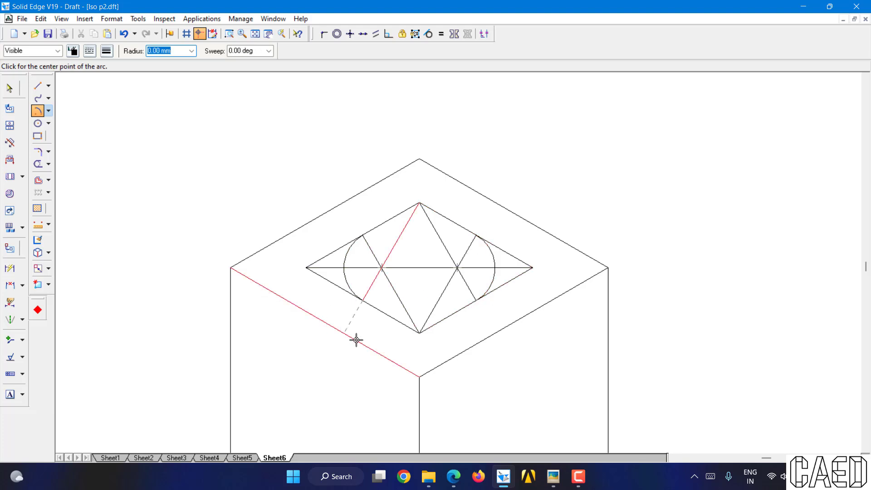
- Draw the 25.98 mm lower arc centred on the rhombus's top vertex
left_click(419, 204)
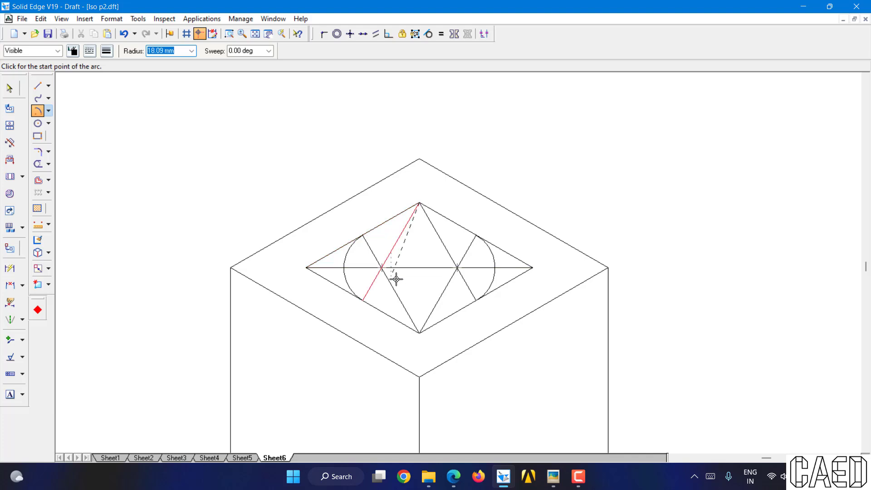
left_click(475, 299)
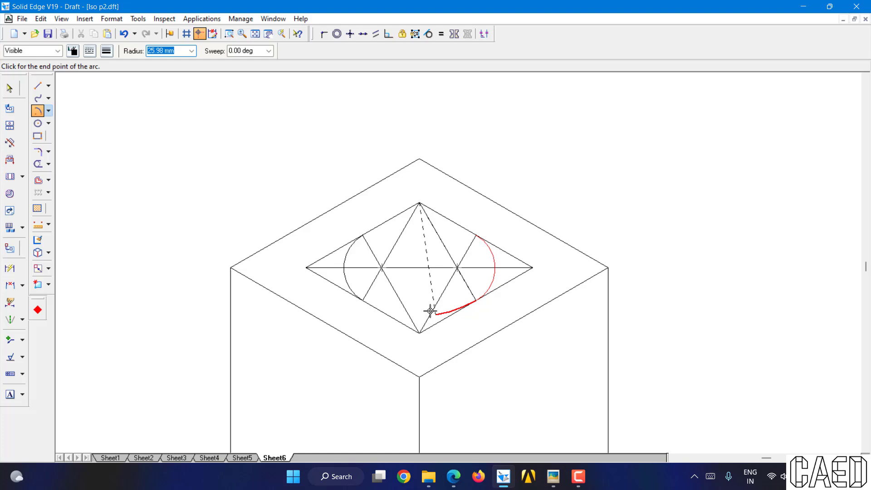
left_click(364, 303)
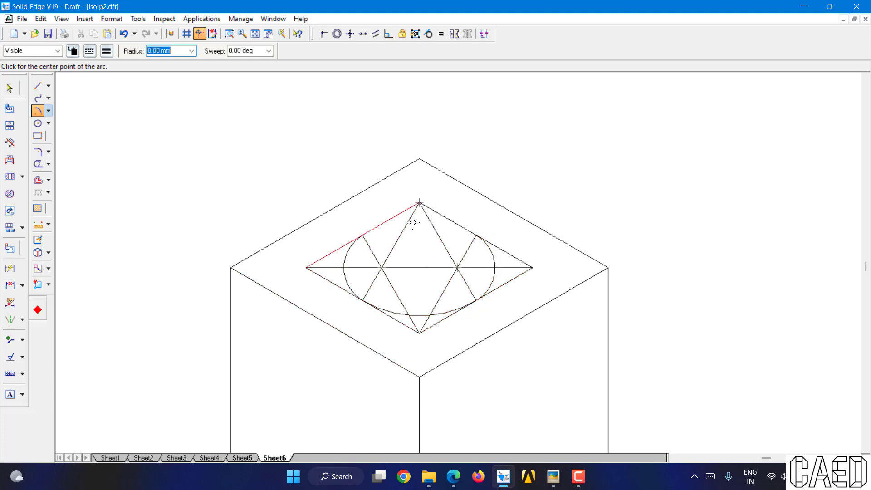
- Draw a 40 mm axis line at 90° rising from the ellipse centre
left_click(38, 86)
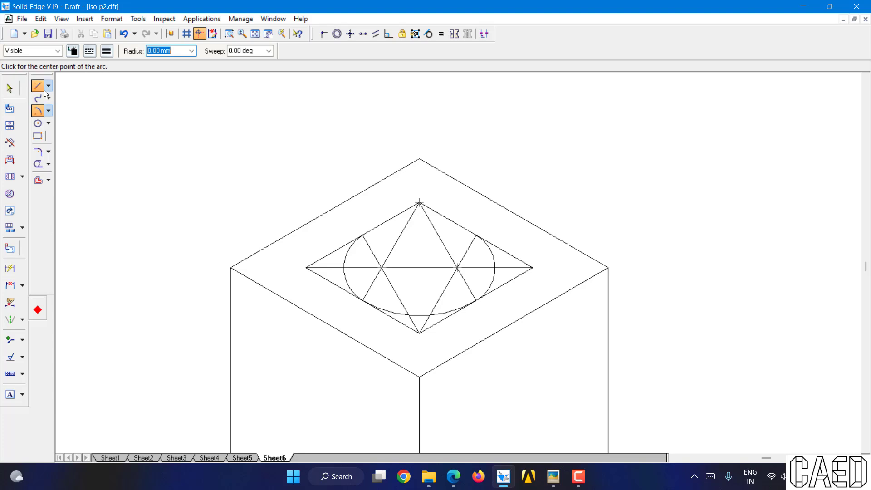
left_click(422, 269)
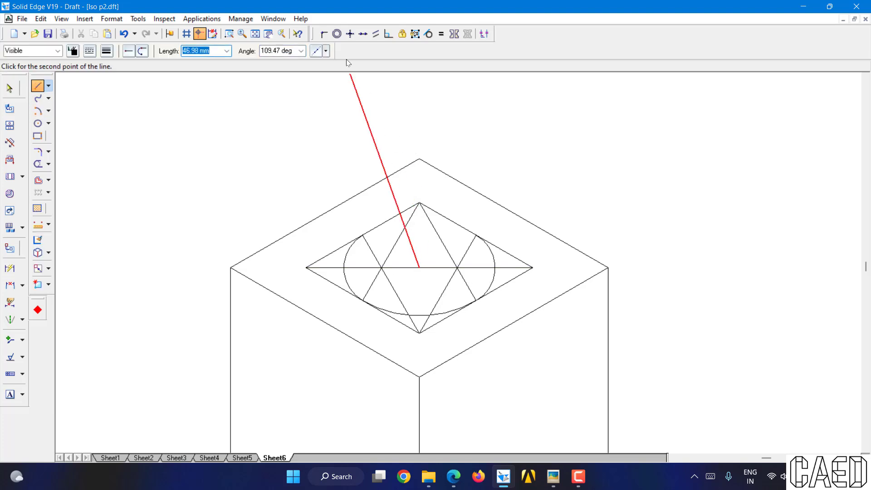
left_click(255, 35)
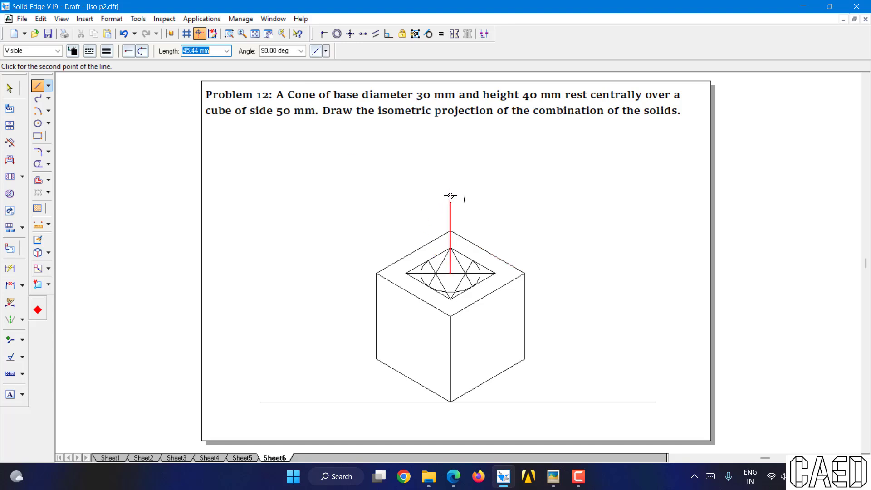
type("40")
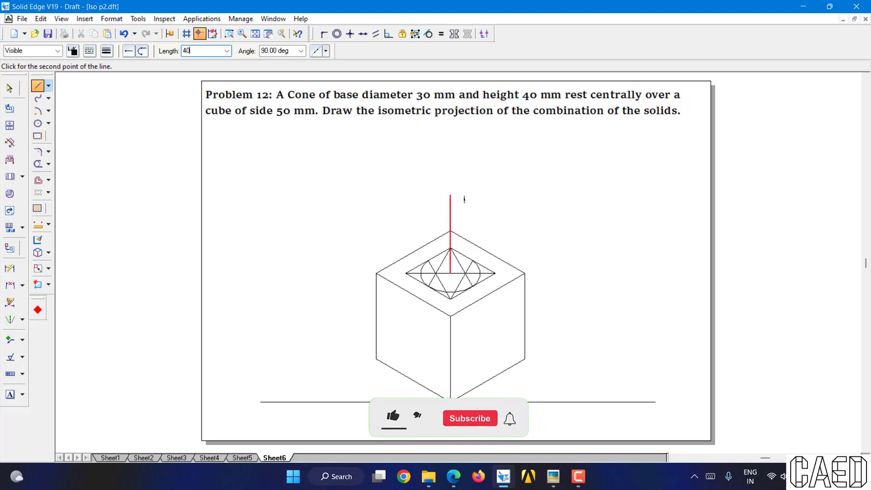
key("Tab")
type("90")
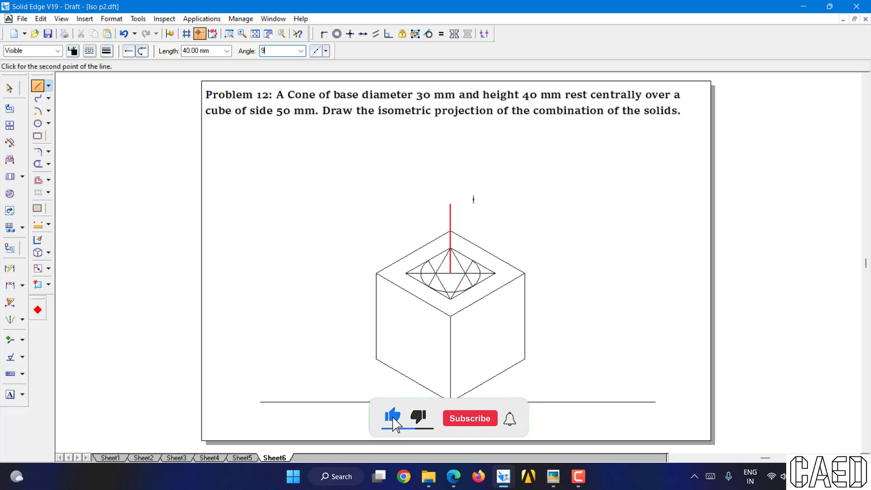
left_click(494, 192)
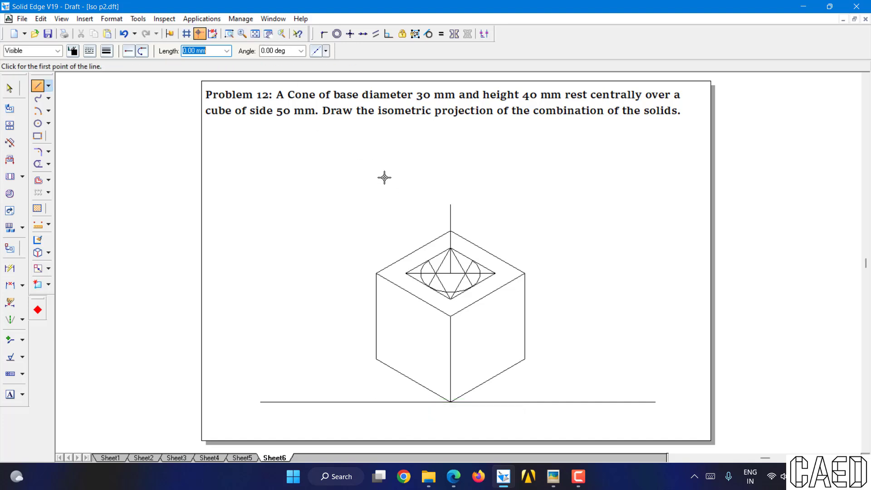
- Draw left and right slant lines from the axis top, each tangent to the base ellipse
left_click(231, 33)
left_click_drag(387, 184, 469, 301)
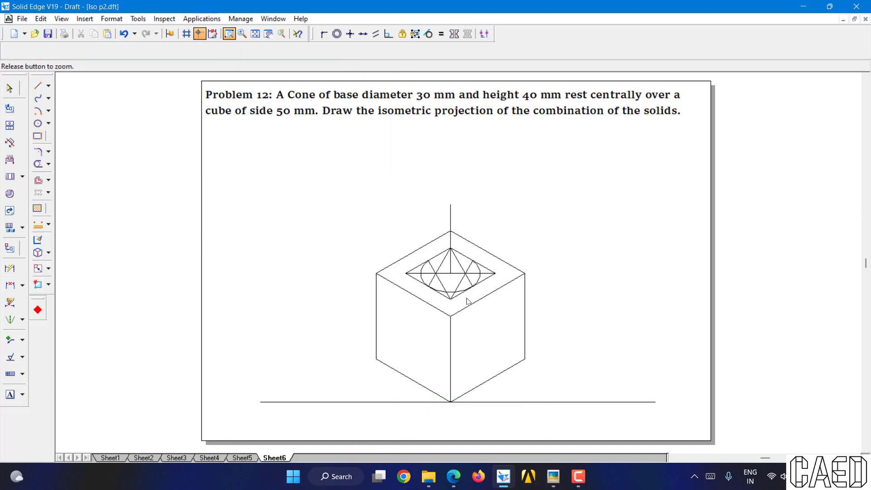
left_click_drag(525, 326, 525, 326)
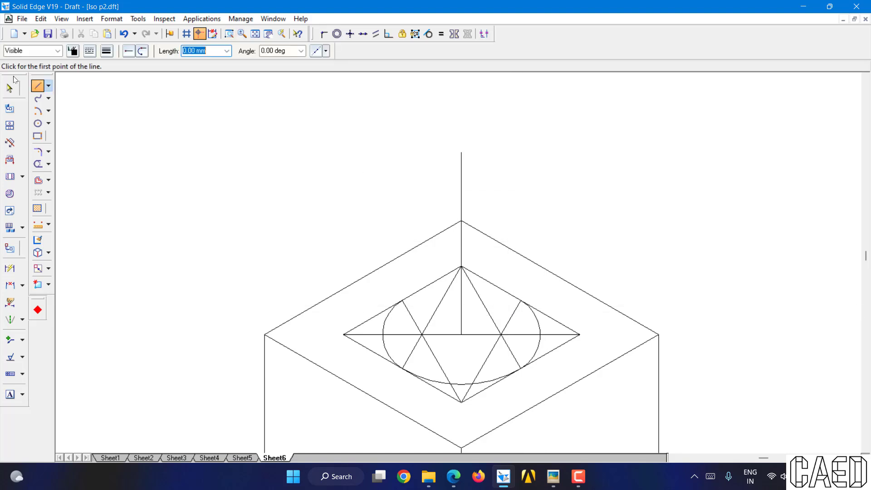
left_click(38, 87)
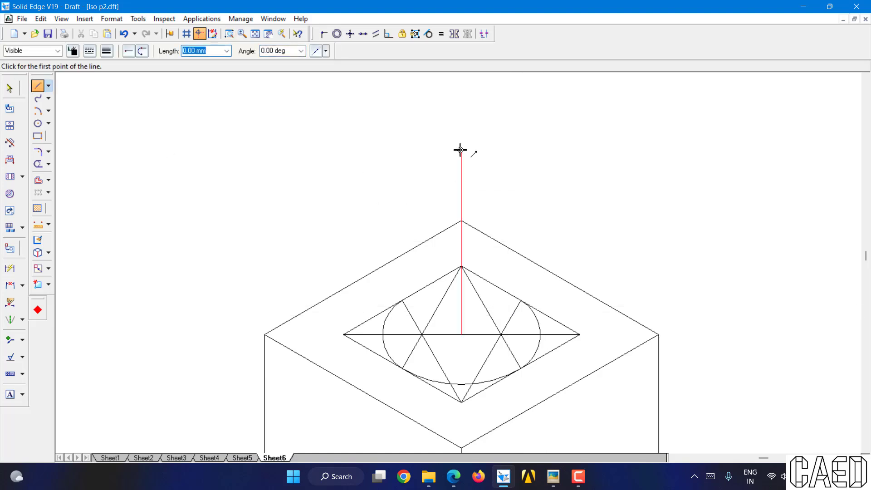
left_click(461, 151)
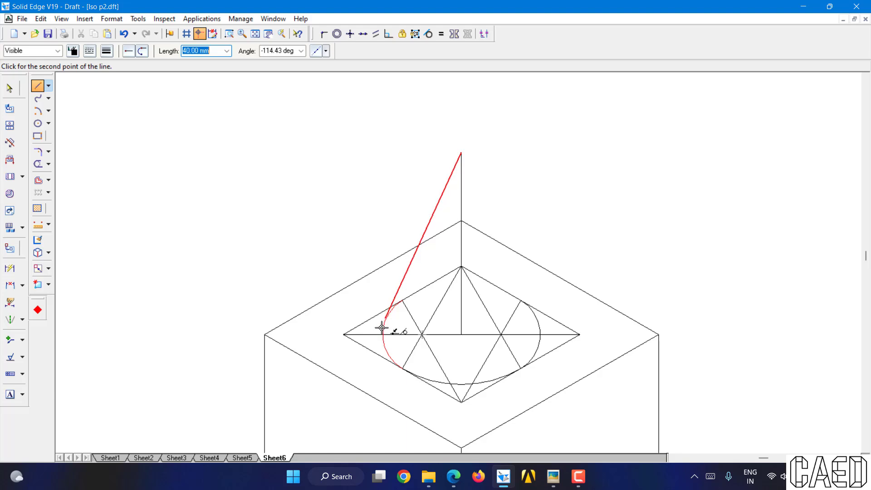
left_click(369, 305)
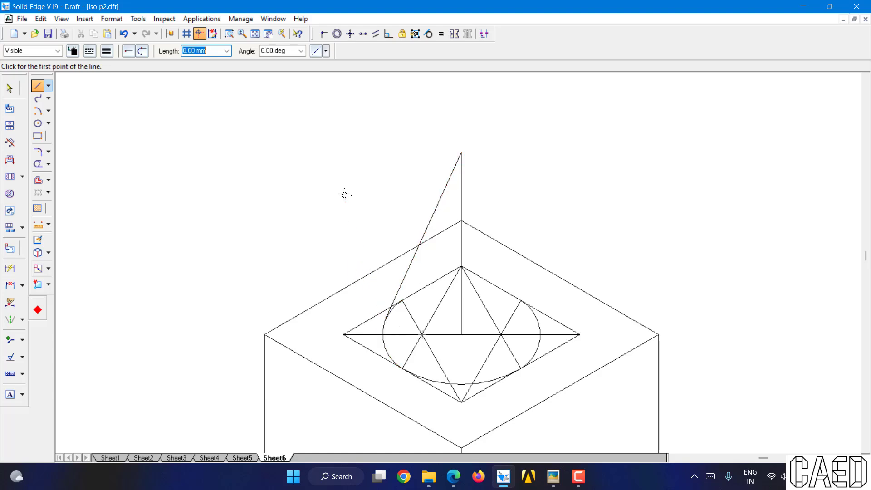
left_click(461, 154)
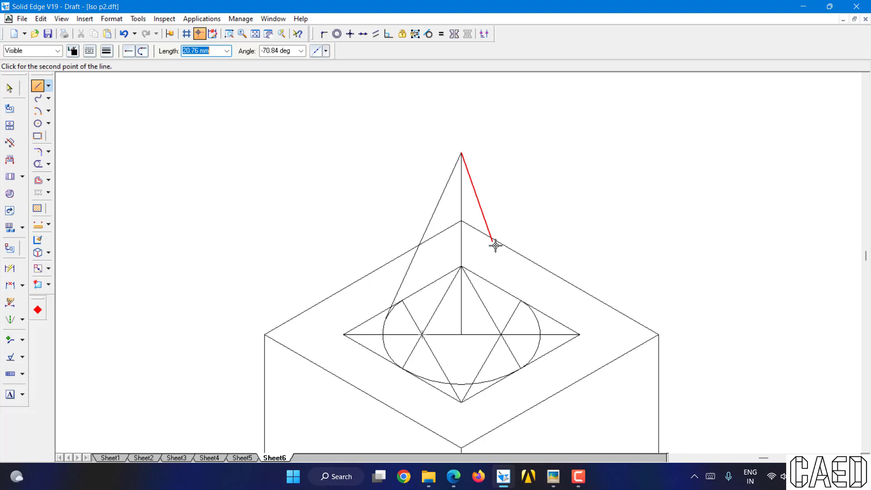
left_click(540, 327)
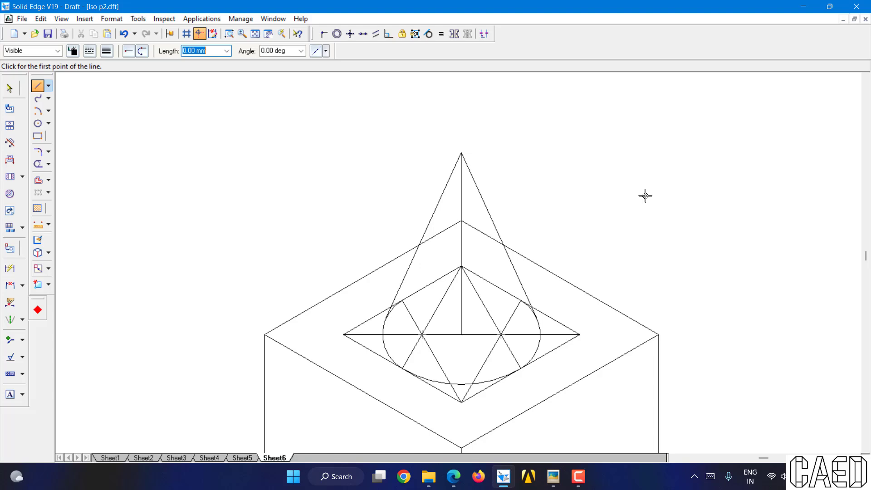
left_click(255, 34)
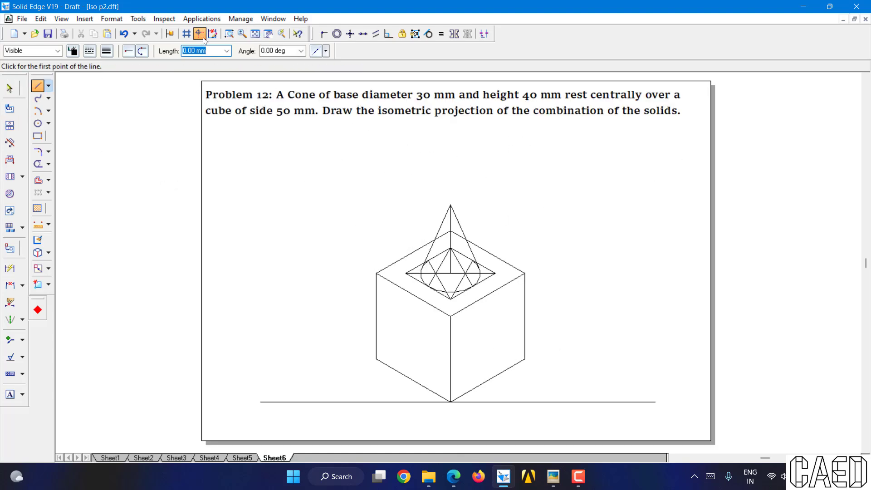
- Delete both diagonals and all four edges of the construction rhombus inside the base ellipse
left_click(9, 88)
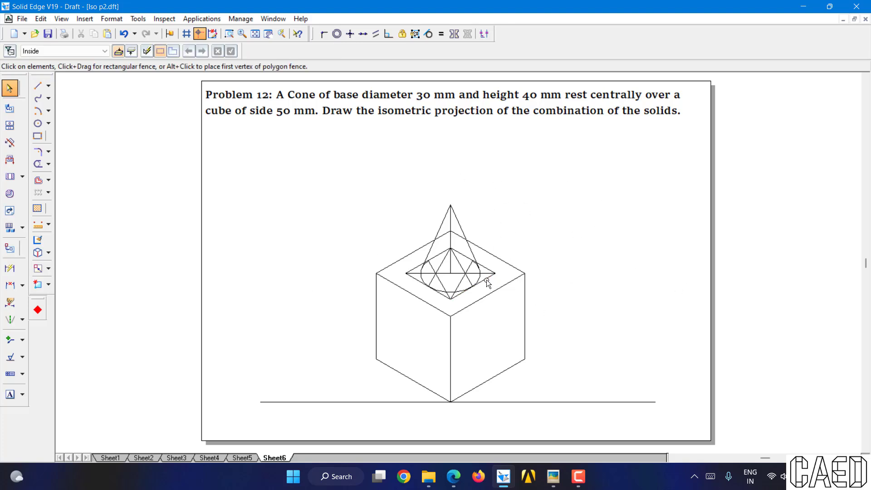
left_click(463, 285)
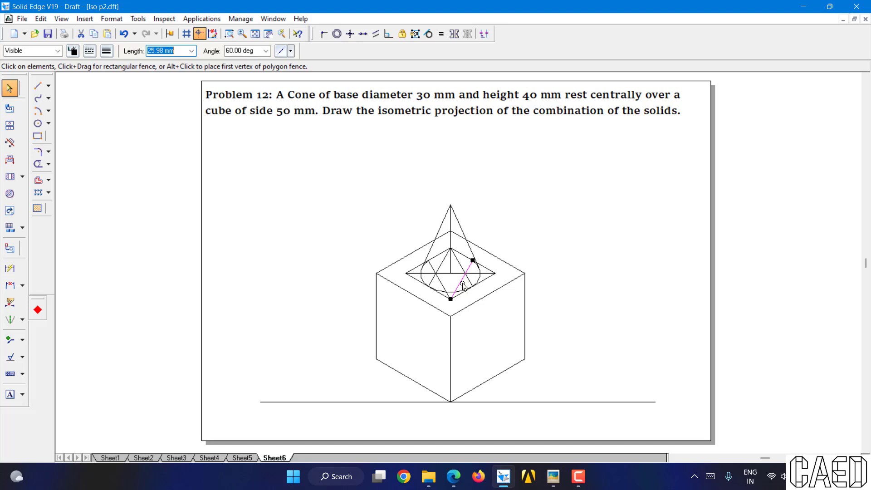
left_click(443, 265, "ctrl")
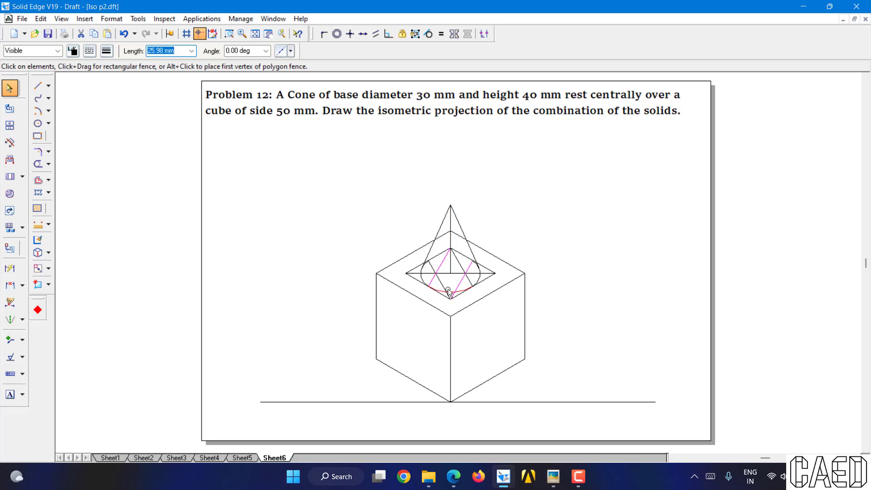
left_click(486, 279, "ctrl")
left_click(490, 270, "ctrl")
left_click(410, 271, "ctrl")
left_click(417, 279, "ctrl")
key("Delete")
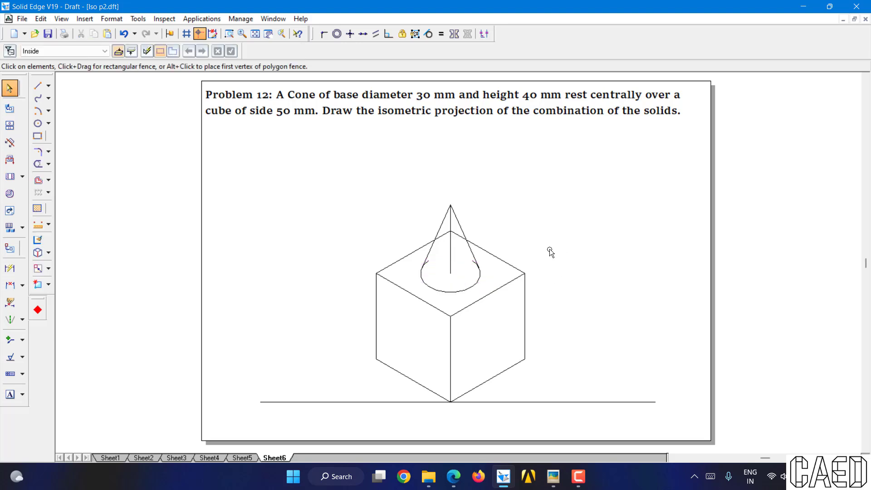
- Change the cone's vertical axis to the dash-dot centre-line type
left_click(450, 268)
left_click(107, 51)
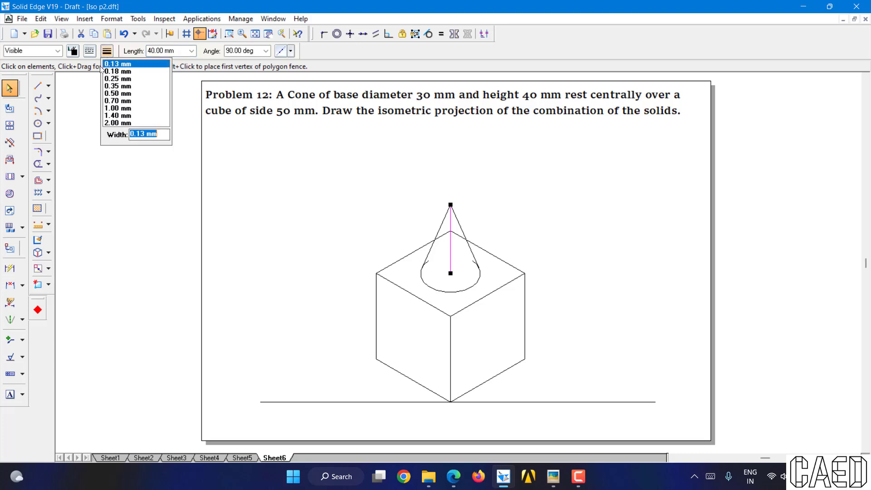
left_click(90, 51)
left_click(90, 51)
left_click(105, 93)
left_click(345, 241)
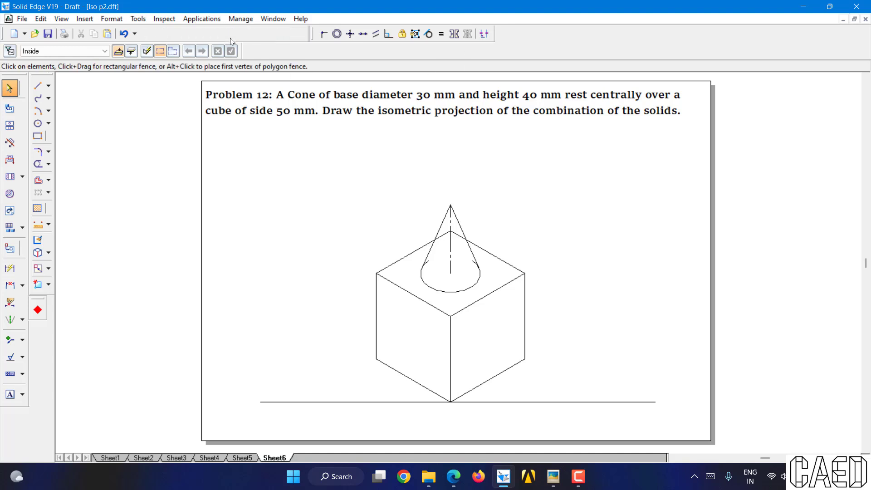
- Trim the two cube top-face edges and both hidden ellipse arcs inside the cone
left_click(229, 33)
left_click_drag(389, 173, 532, 323)
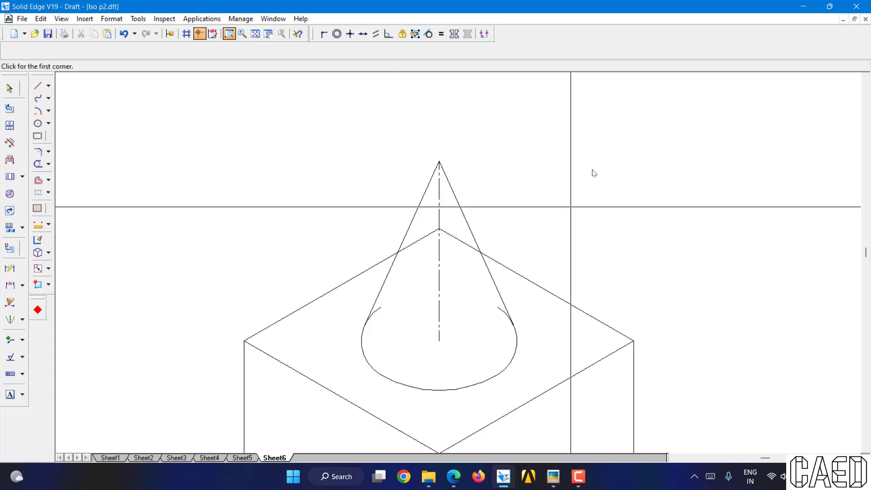
key("Escape")
left_click(37, 164)
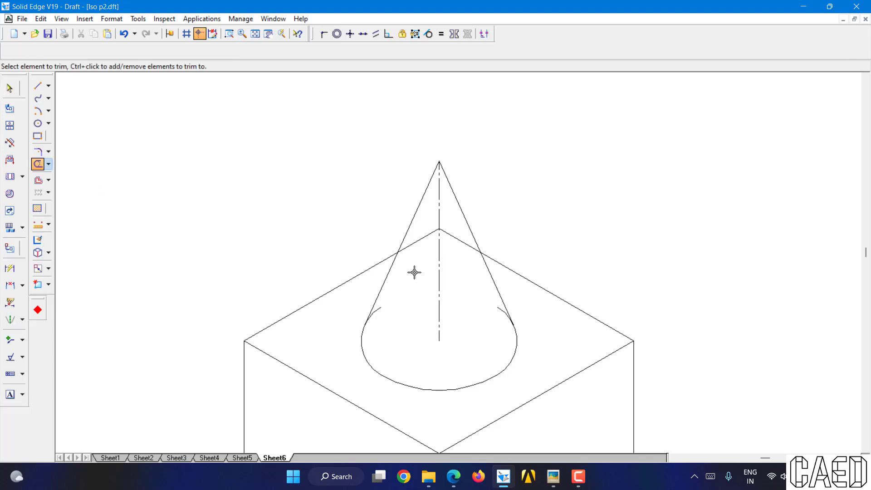
left_click(413, 244)
left_click(456, 244)
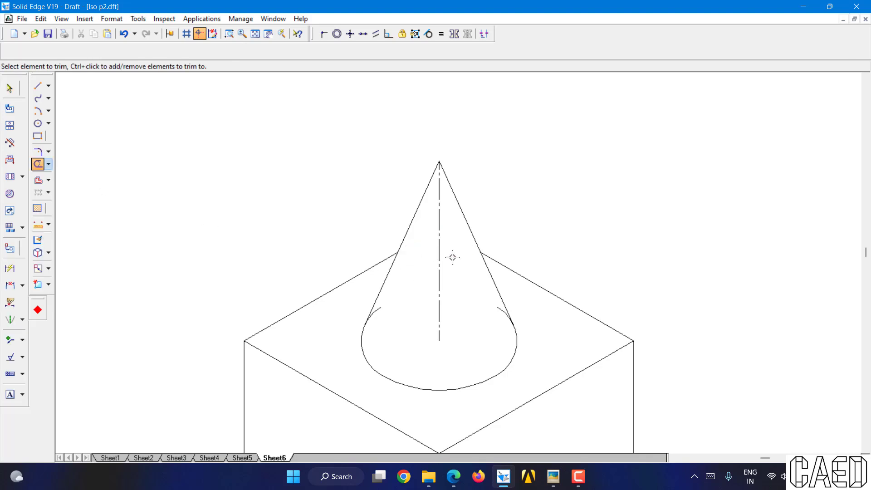
left_click(377, 311)
left_click(494, 310)
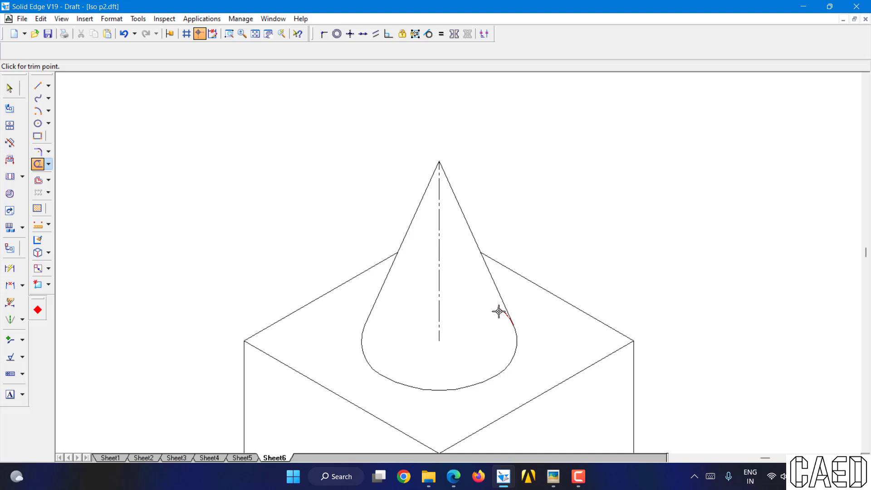
left_click(255, 34)
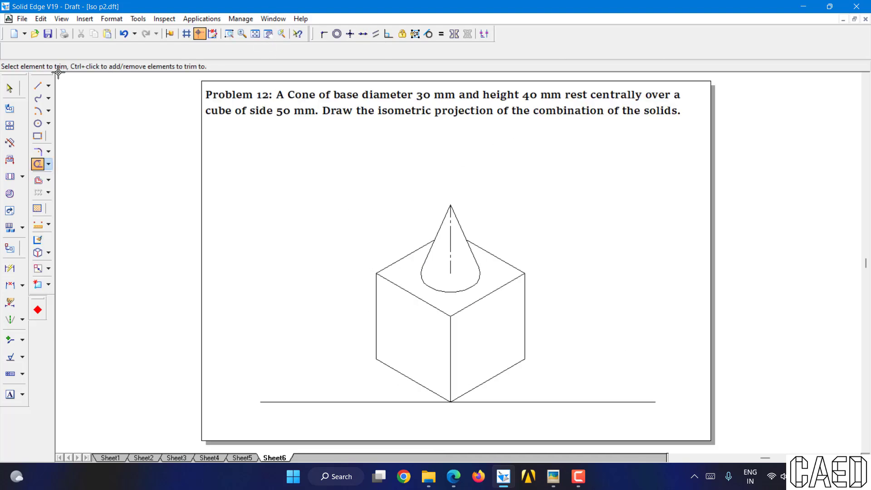
left_click(10, 87)
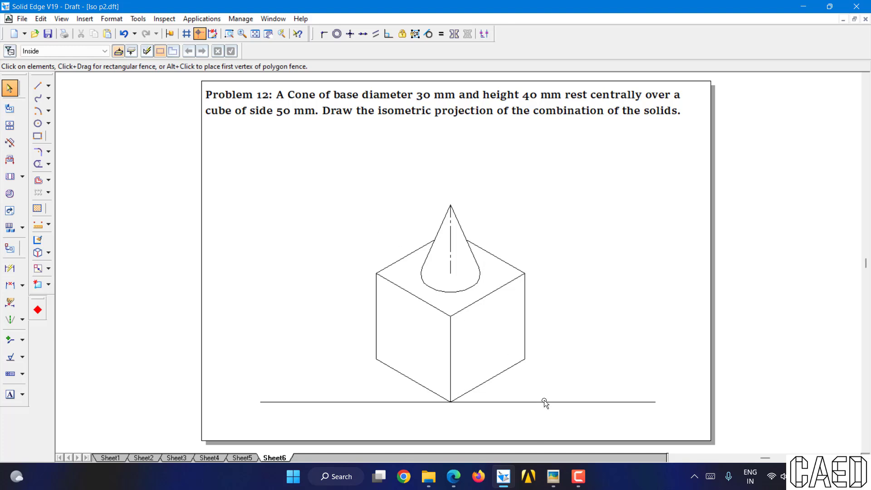
- Give all cube and cone edges a 0.50 mm line width, then reselect the whole drawing
left_click_drag(544, 400, 551, 415)
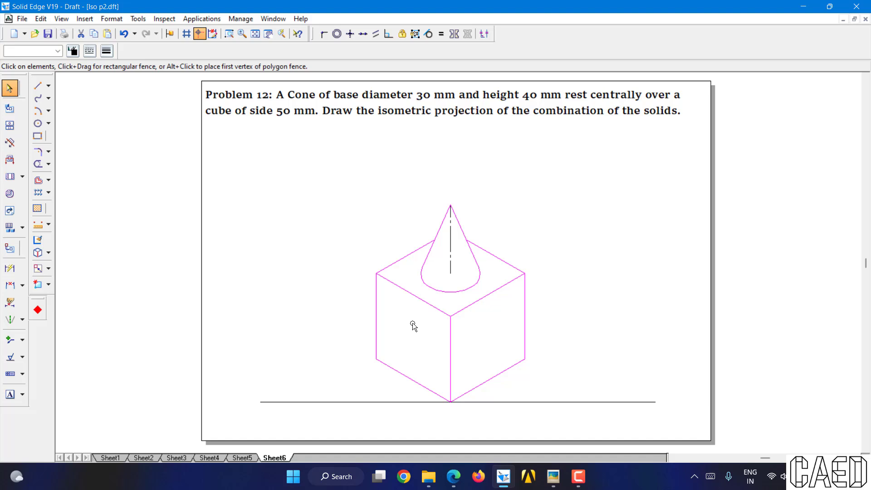
left_click(107, 52)
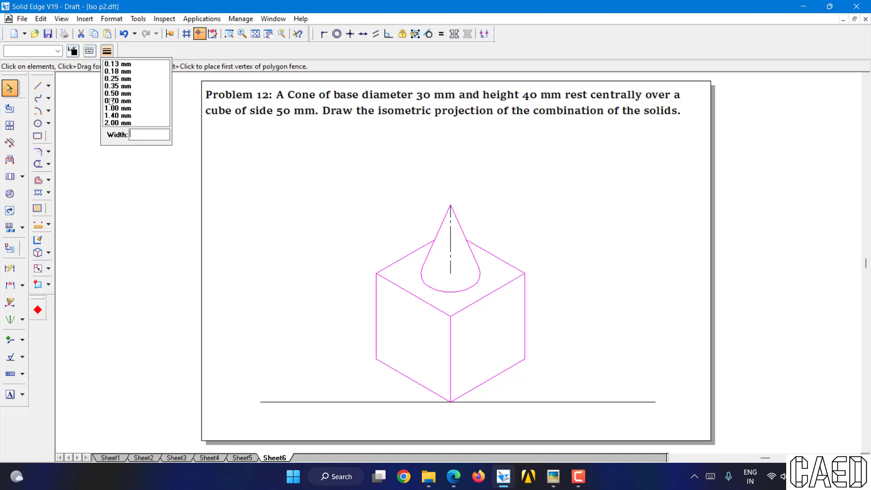
left_click(117, 93)
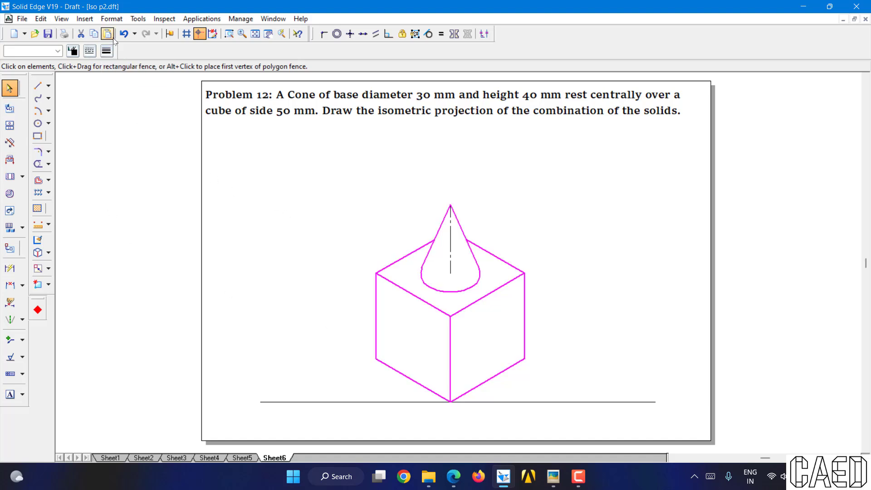
left_click(212, 129)
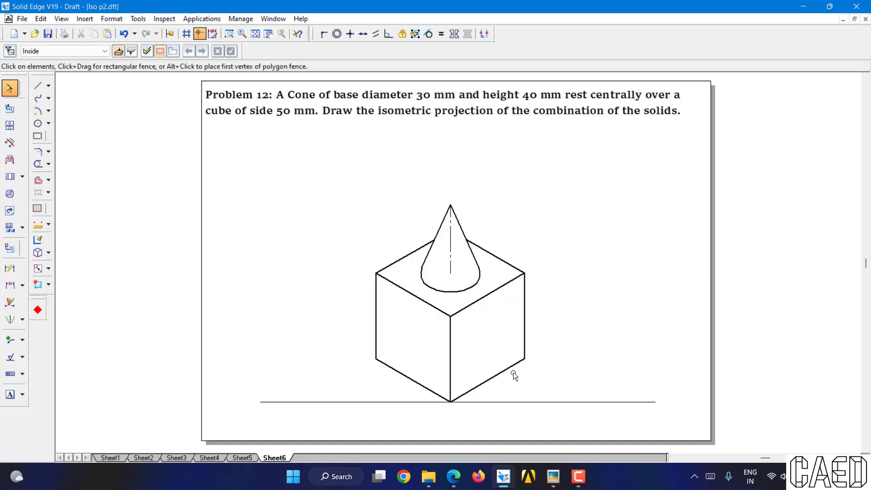
left_click_drag(315, 144, 555, 413)
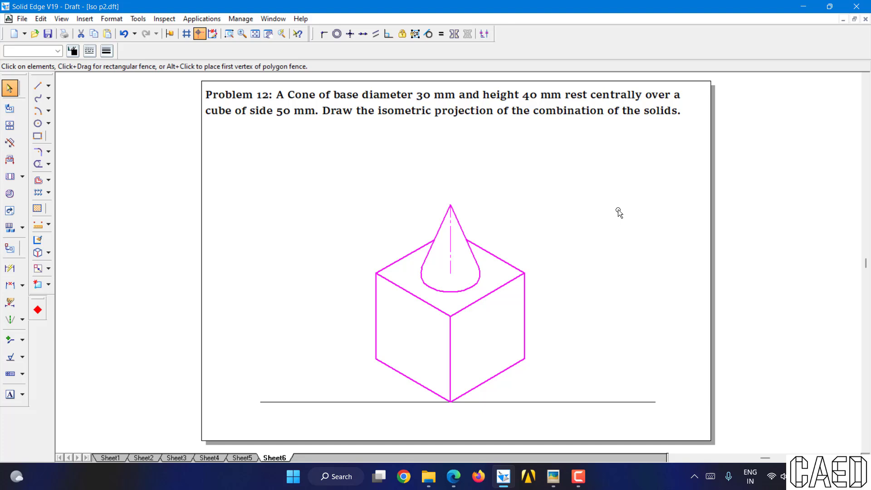
- Scale the cube and cone by factor 0.8164 about the cube's bottom corner
left_click(38, 269)
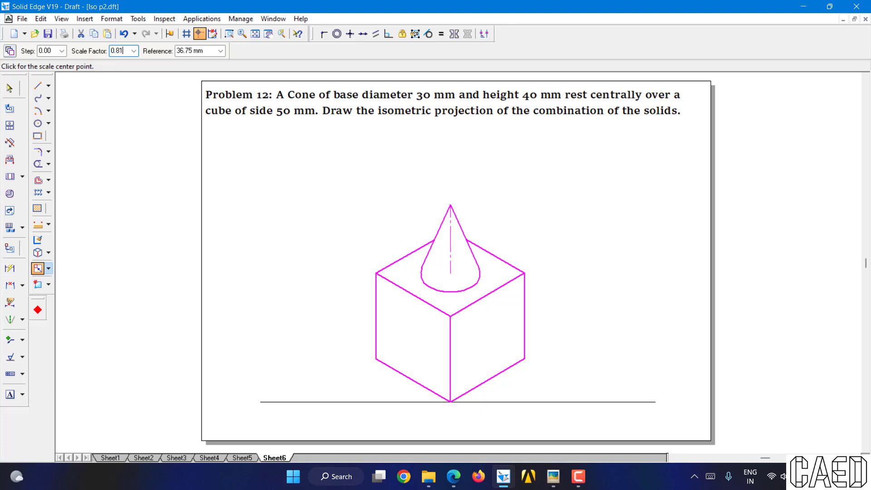
key("Tab")
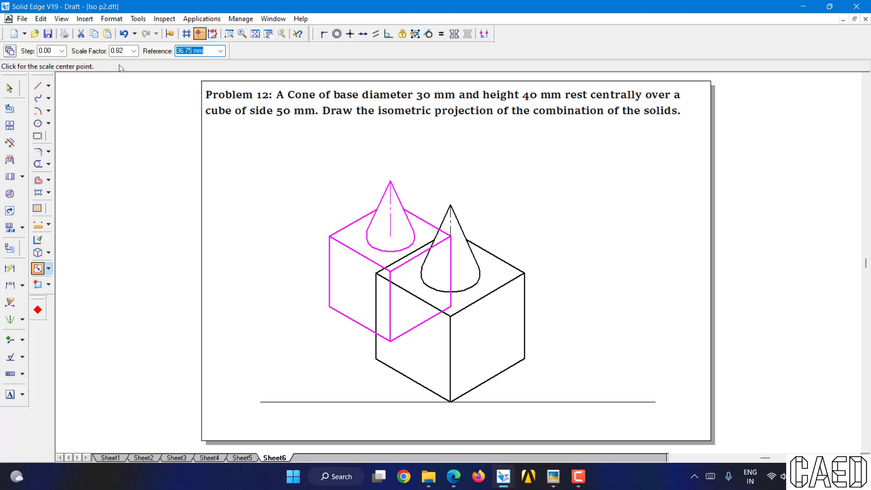
left_click(450, 400)
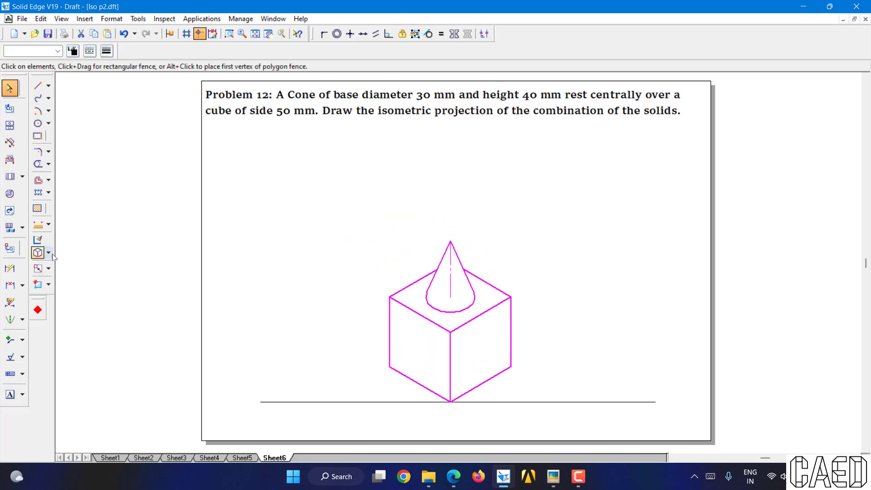
- Add 30° angle dimensions between both lower cube edges and the ground line
left_click(23, 286)
left_click(50, 309)
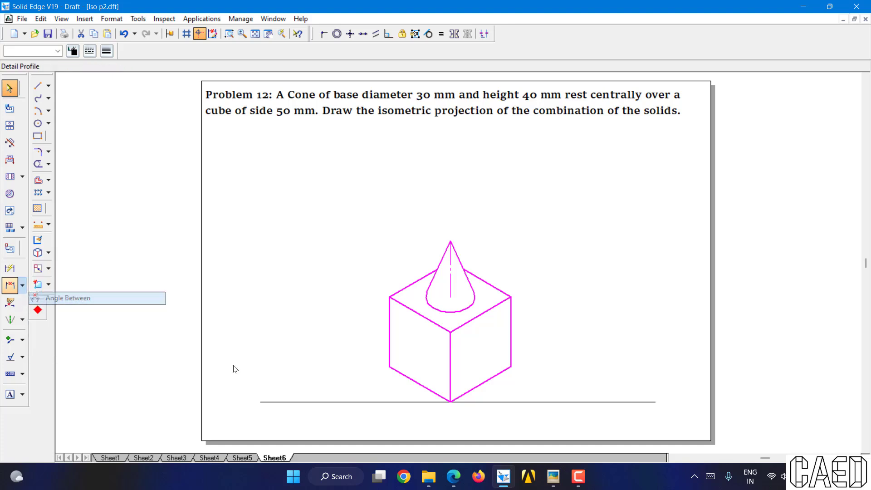
left_click(502, 372)
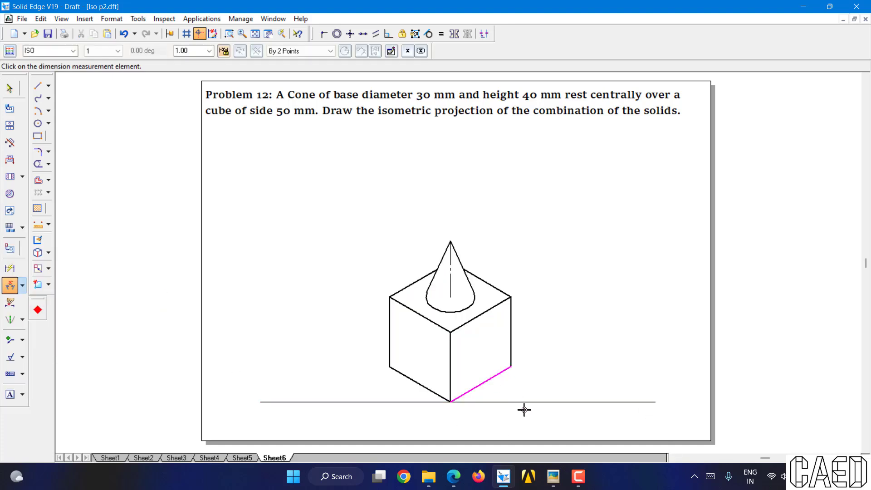
left_click(516, 402)
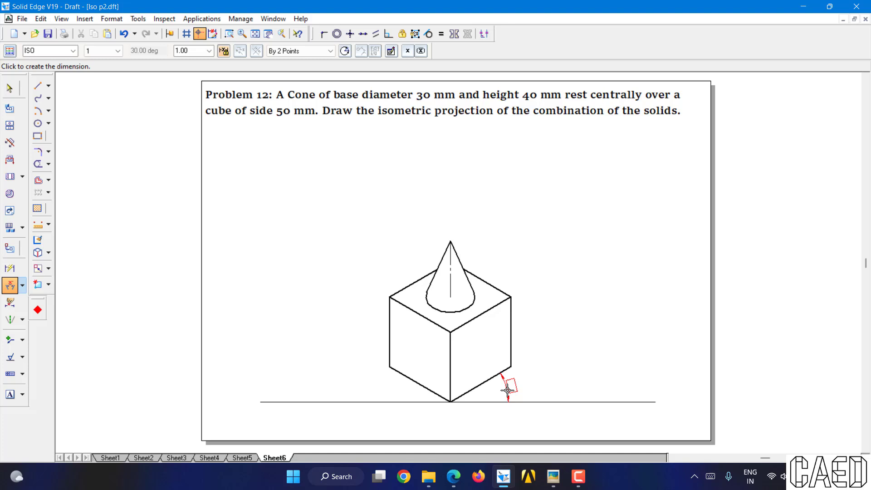
left_click(505, 393)
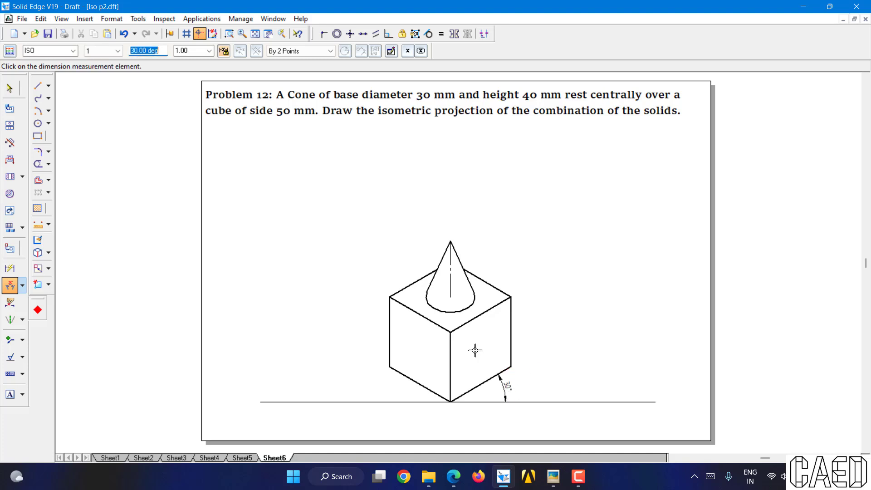
left_click(408, 395)
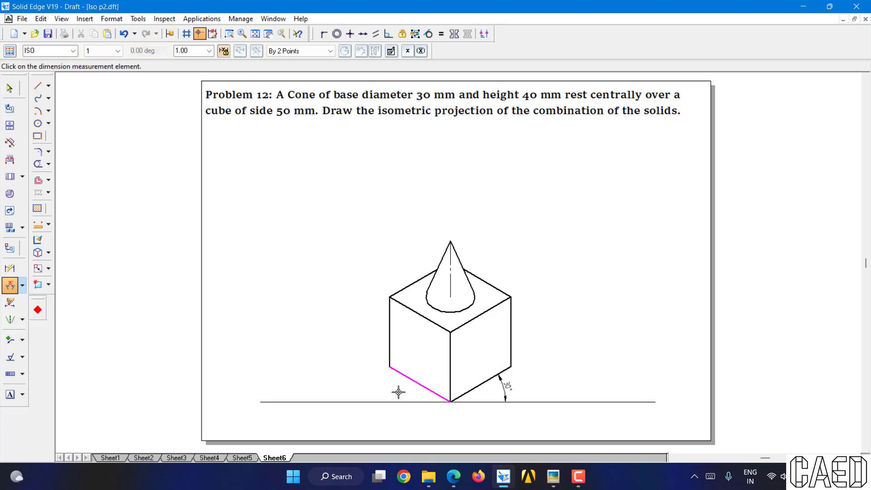
left_click(404, 400)
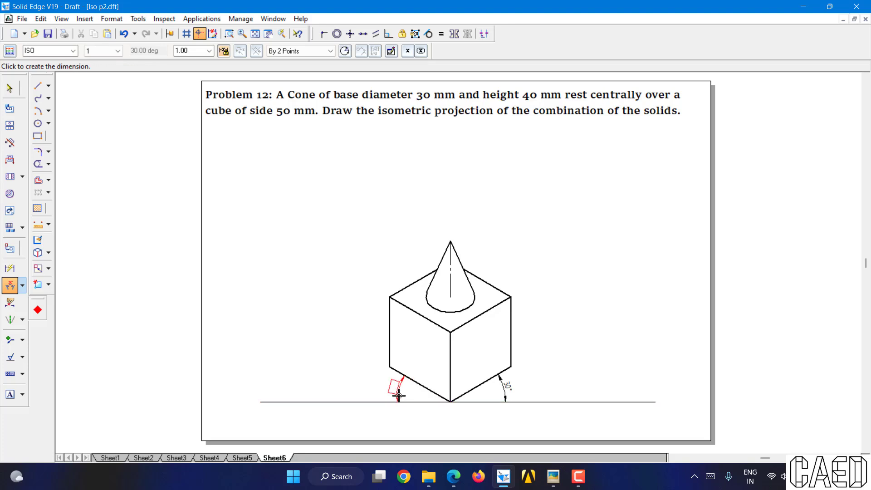
left_click(399, 392)
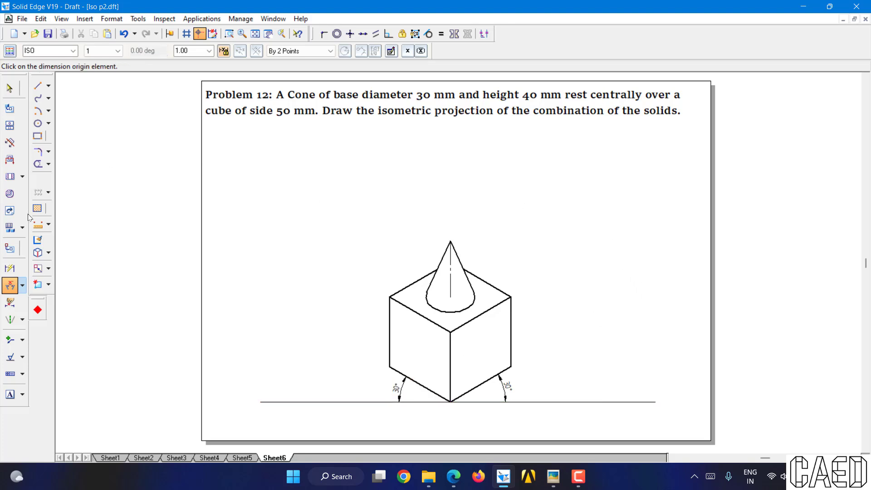
- Dimension the cube height and the cone height to the right of the drawing
left_click(10, 268)
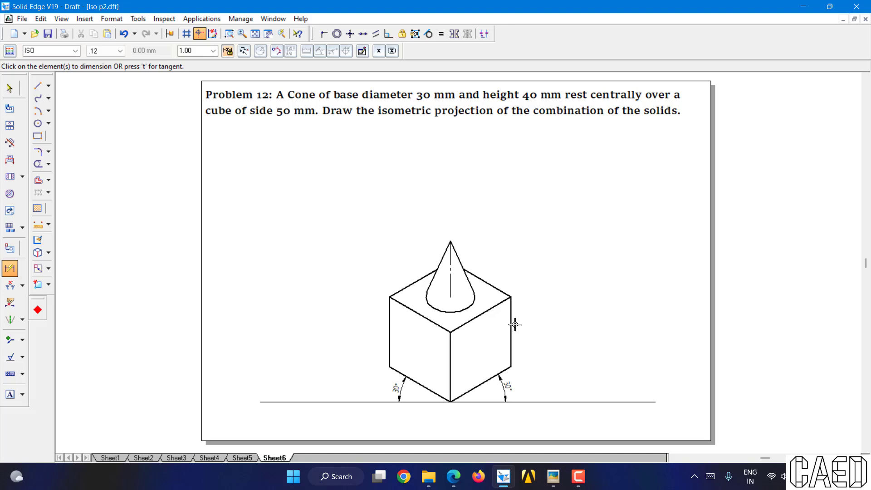
left_click(515, 325)
left_click(540, 329)
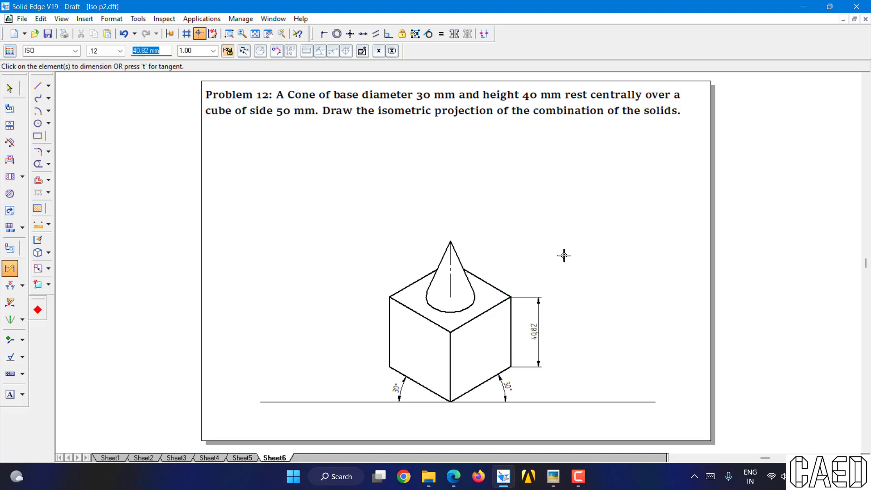
left_click(455, 282)
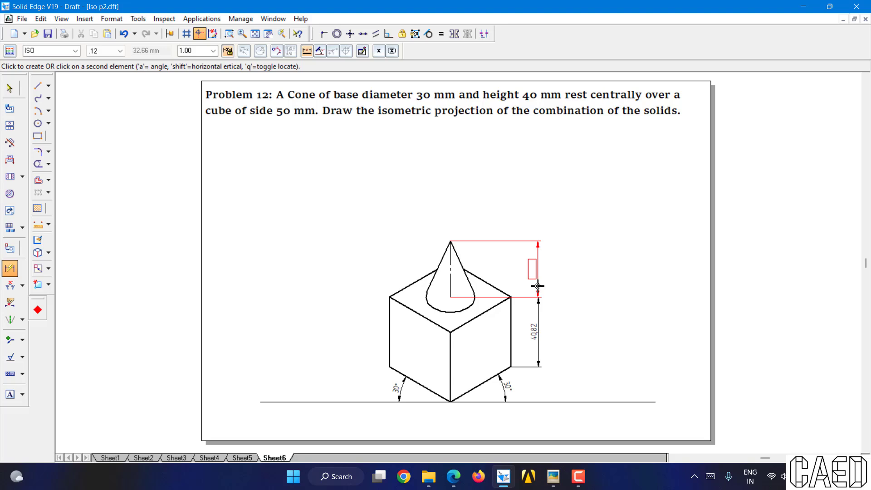
left_click(539, 286)
key("Escape")
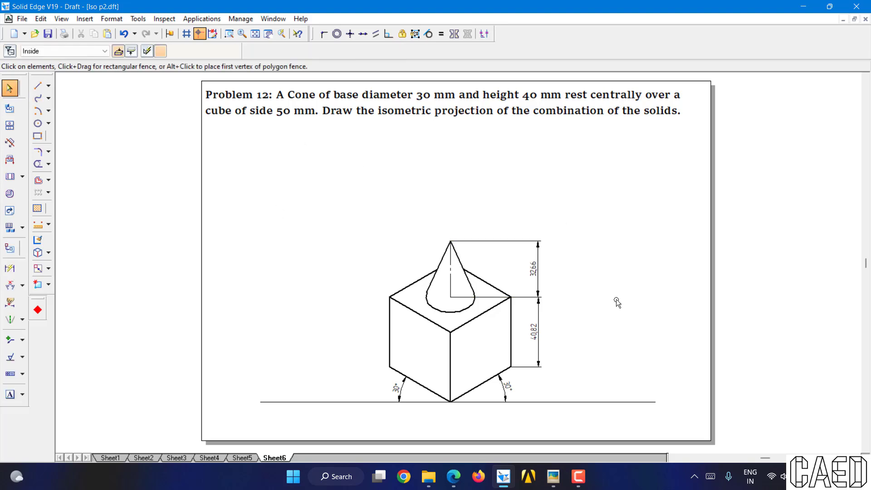
- Hide the measured values on both height dimensions
left_click(539, 275)
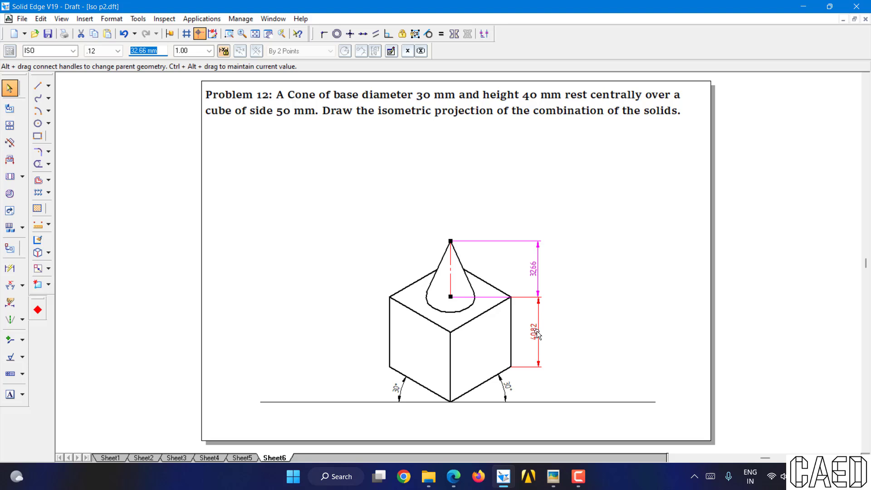
left_click(538, 335, "ctrl")
left_click(421, 50)
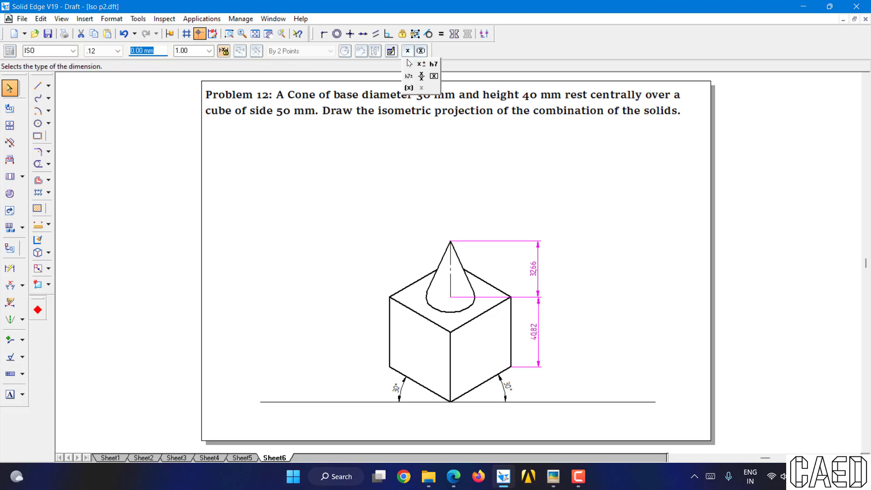
left_click(423, 86)
left_click(567, 221)
left_click(538, 270)
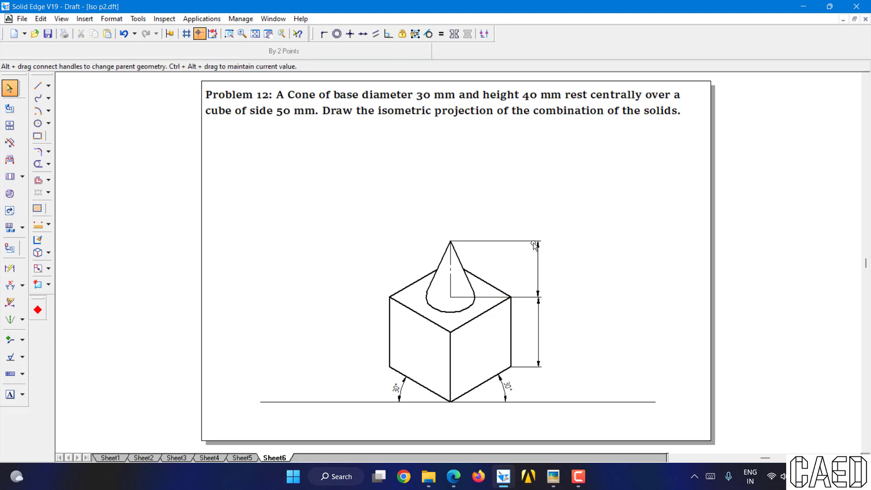
- Give the cone-height dimension prefix 'ISO 40' and the cube-height dimension prefix 'ISO 50'
left_click(392, 51)
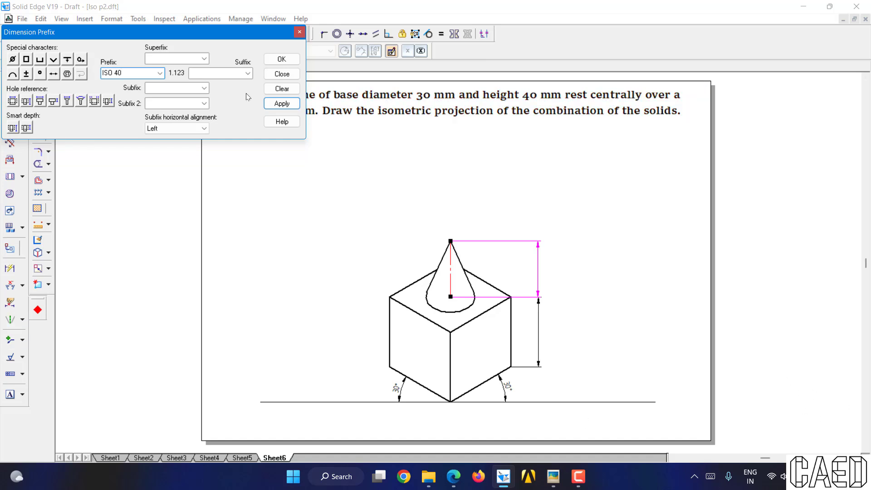
left_click(282, 59)
key("Escape")
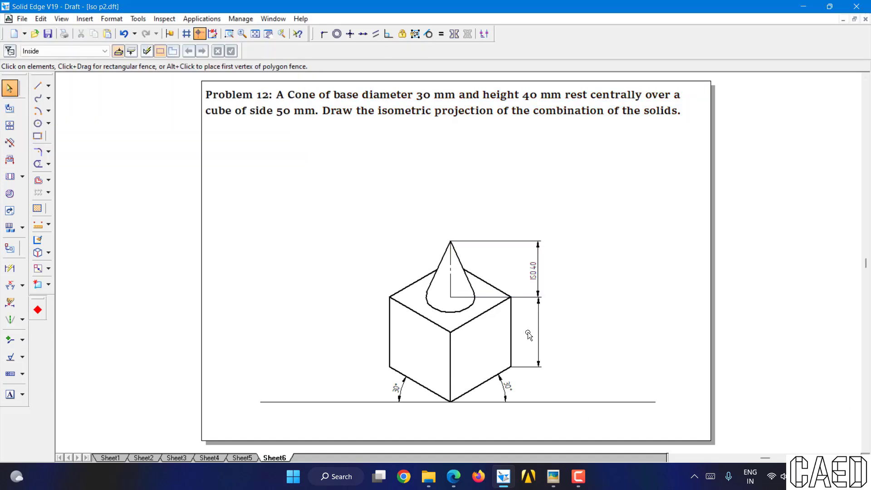
left_click(539, 340)
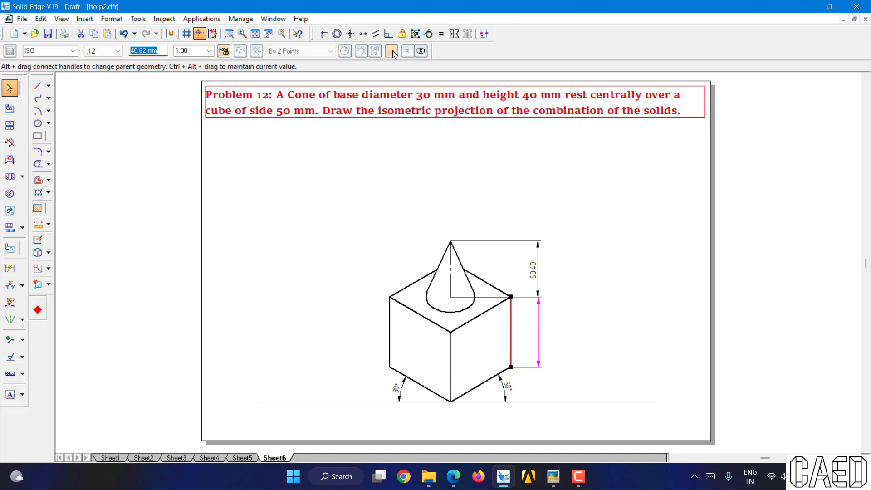
left_click(392, 51)
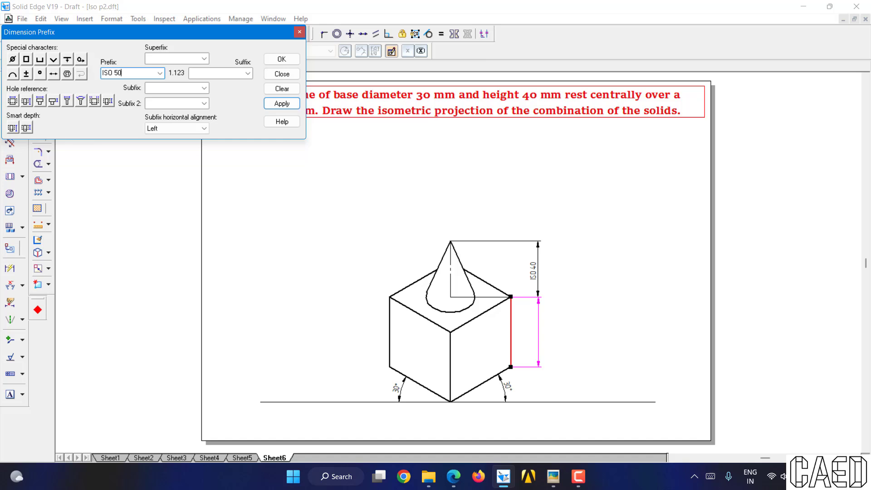
left_click(282, 59)
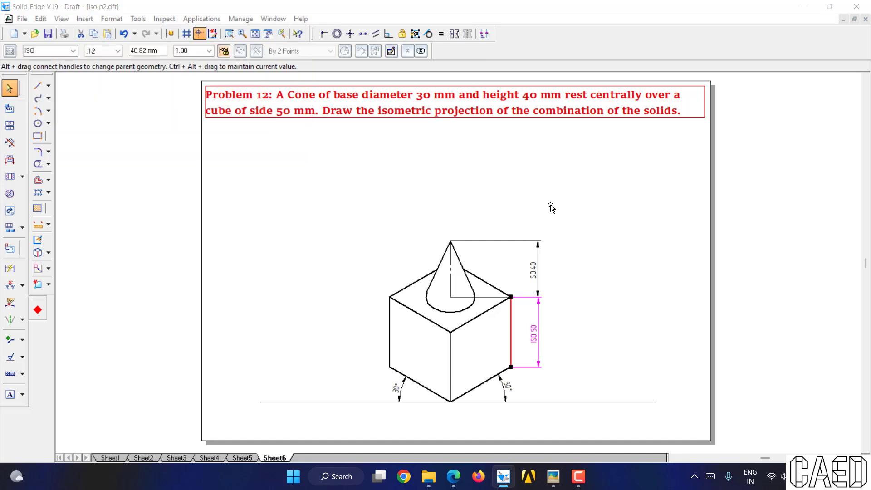
key("Escape")
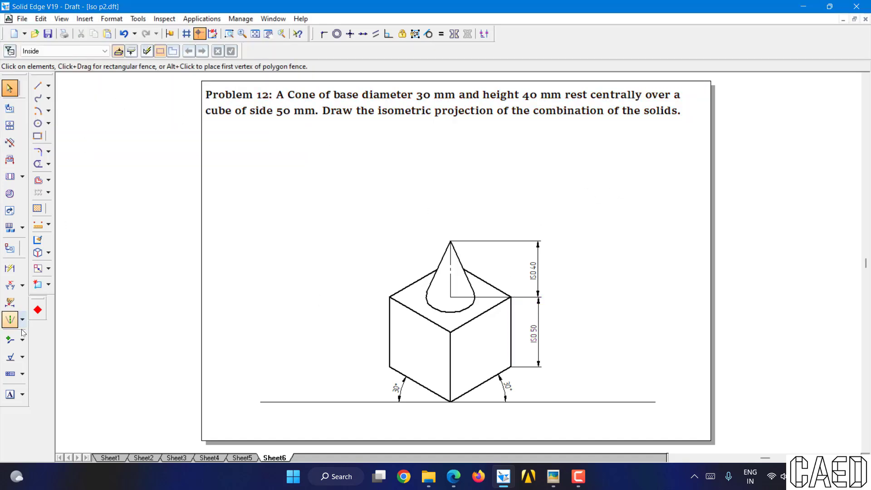
- Draw leaders with horizontal landings from the cone's left side and the cube's left edge
left_click(9, 339)
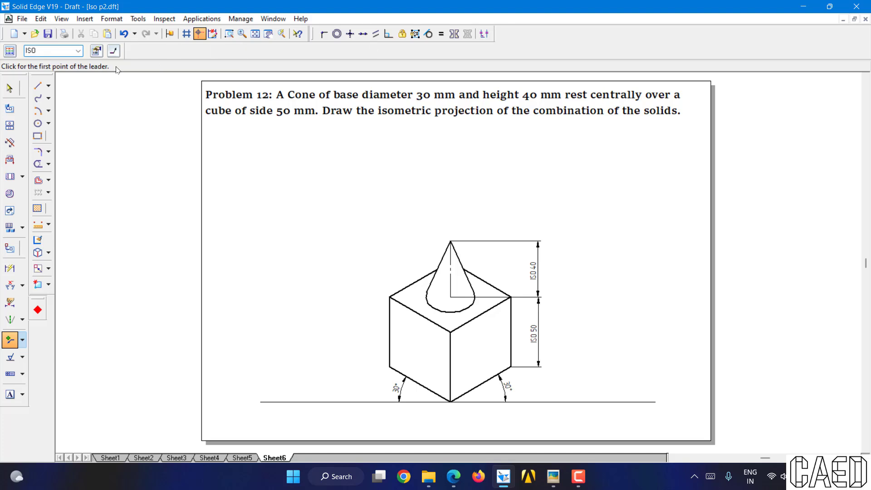
left_click(113, 51)
left_click(442, 257)
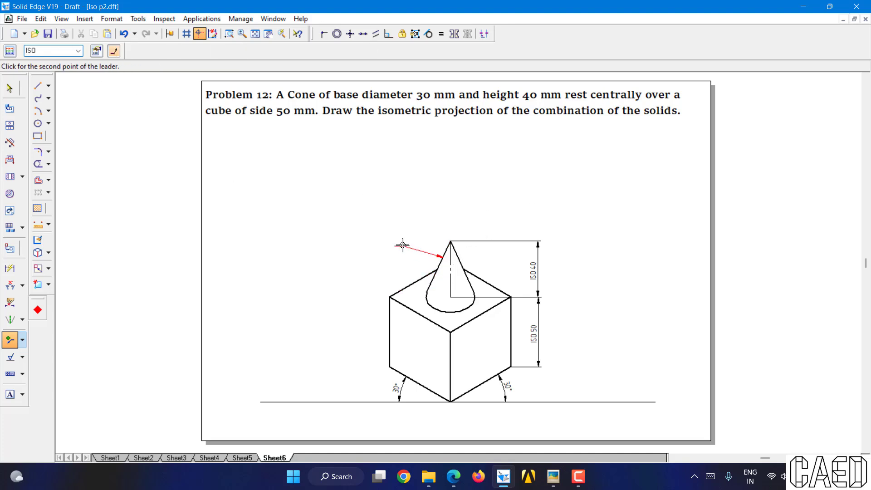
left_click(377, 196)
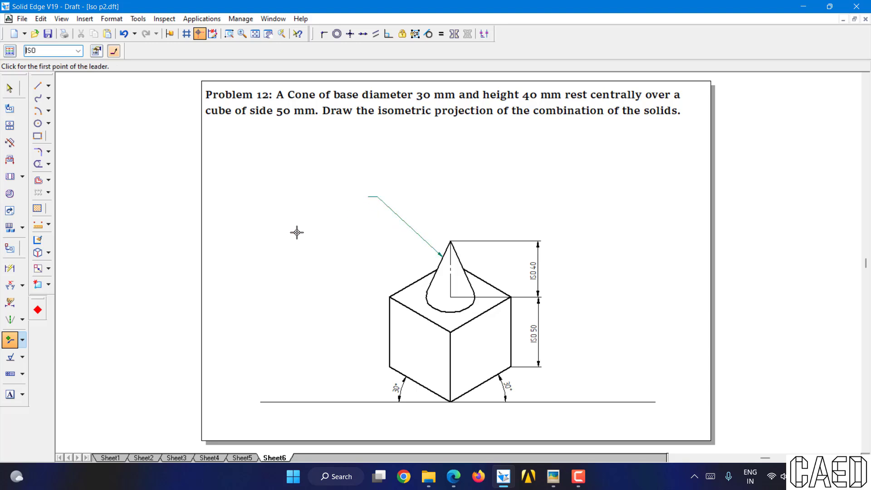
left_click(389, 316)
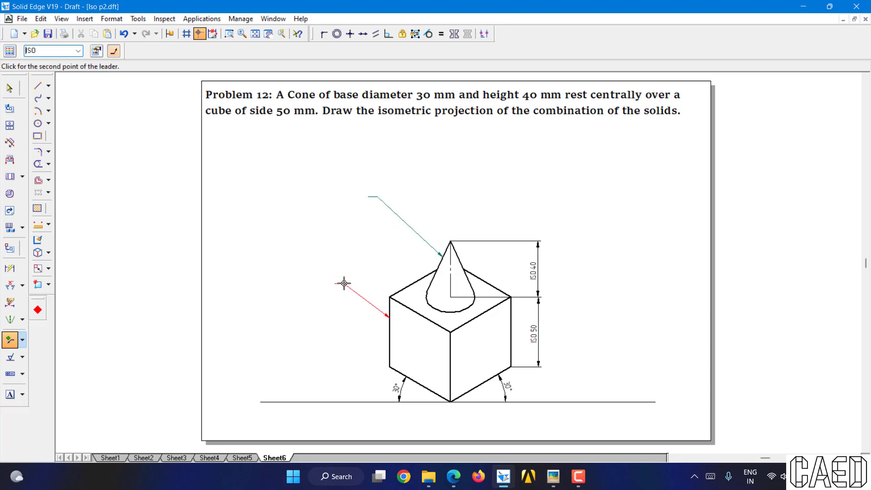
left_click(344, 284)
left_click(9, 88)
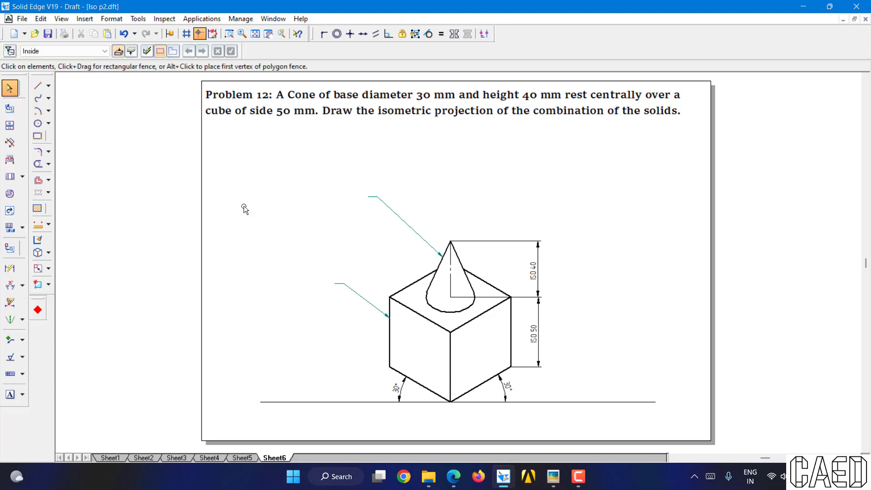
- Stretch both leaders' landing lines further to the left
left_click(363, 198)
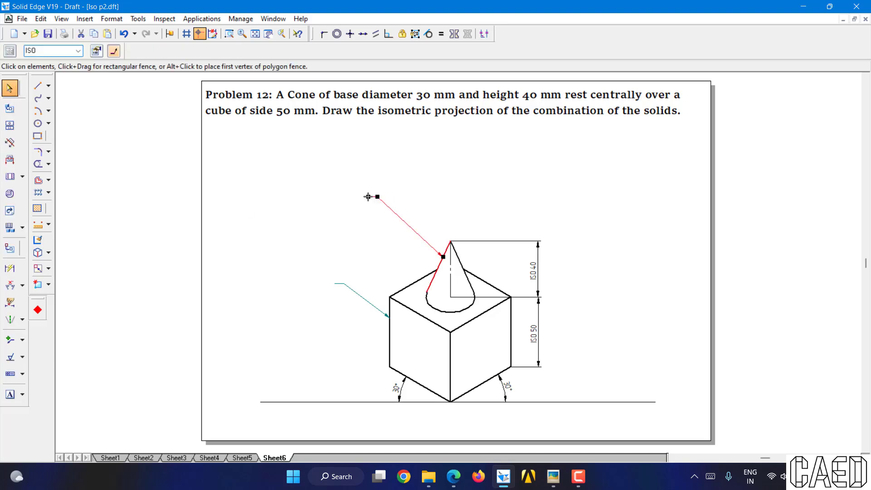
left_click_drag(368, 196, 304, 197)
left_click(323, 357)
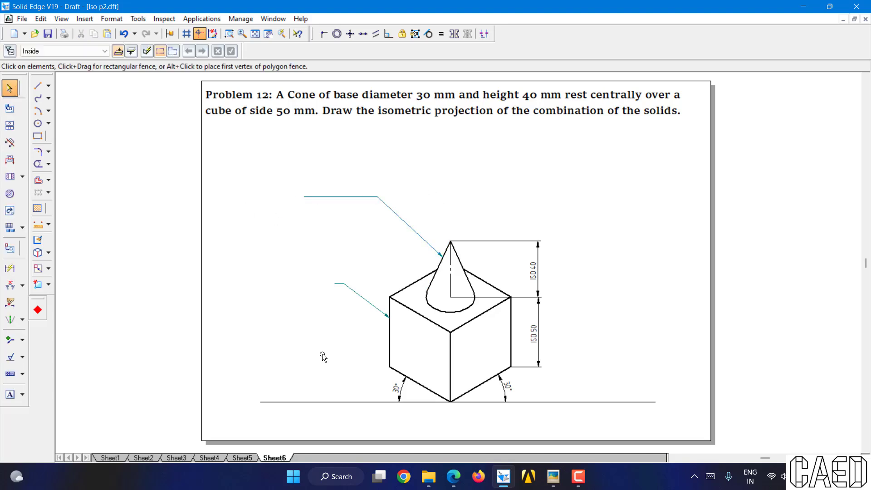
left_click(338, 286)
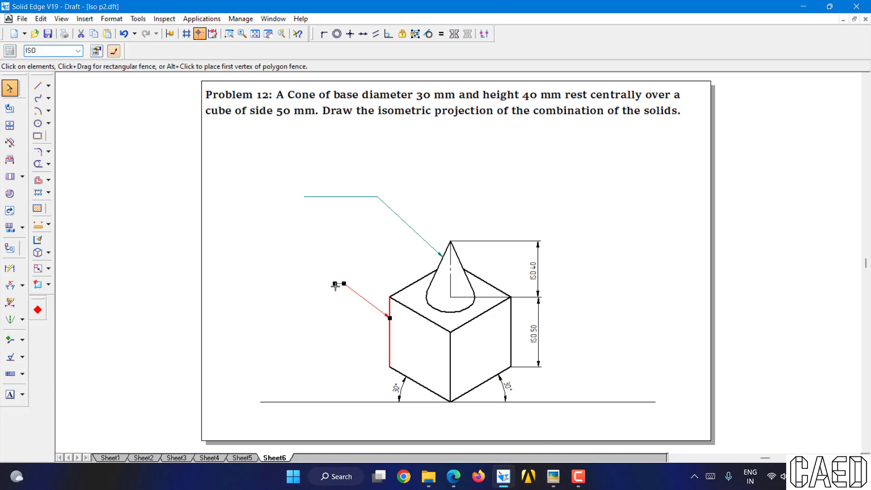
left_click_drag(336, 284, 289, 279)
left_click(254, 308)
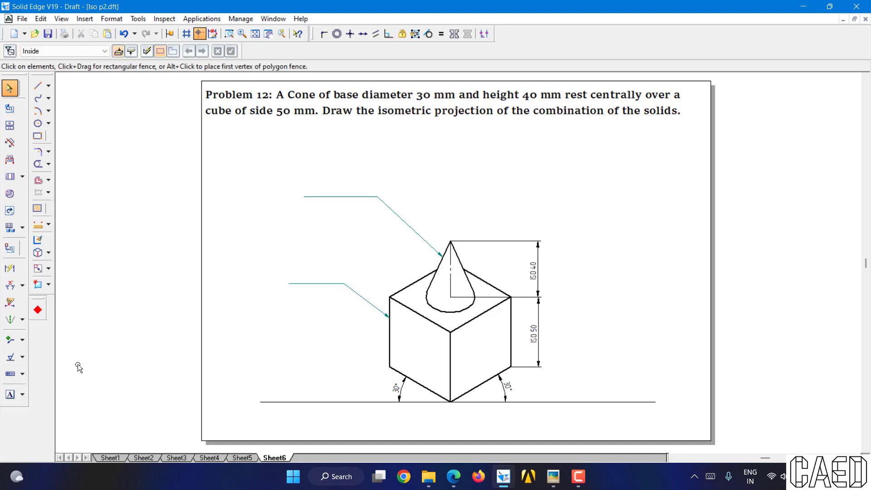
- Place the text 'CONE' on the upper leader landing and 'CUBE' on the lower one
left_click(10, 394)
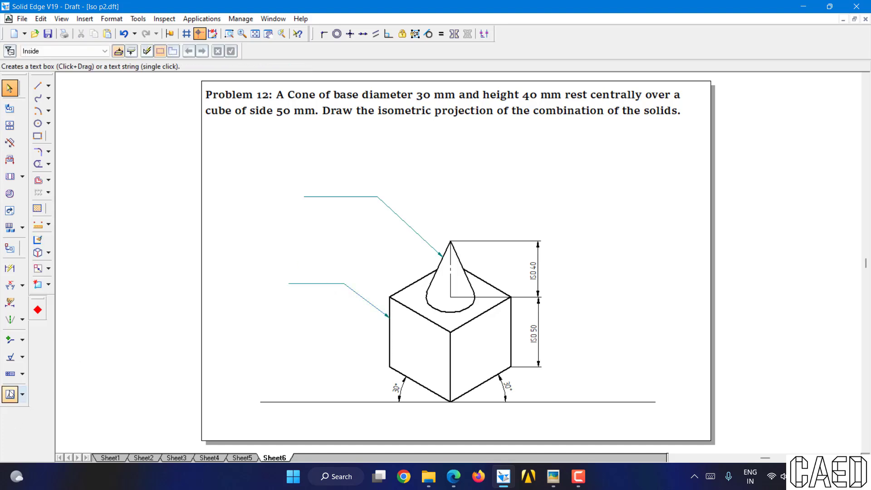
left_click(307, 186)
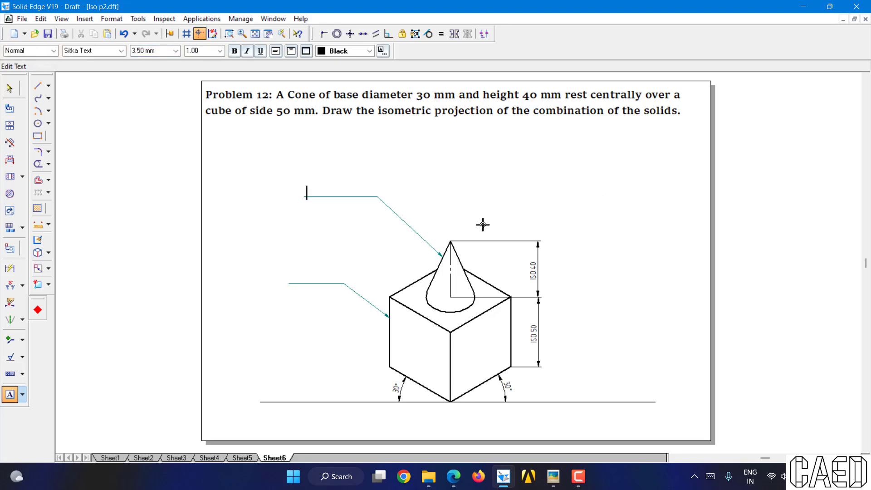
type("CONE")
left_click(292, 275)
type("CU")
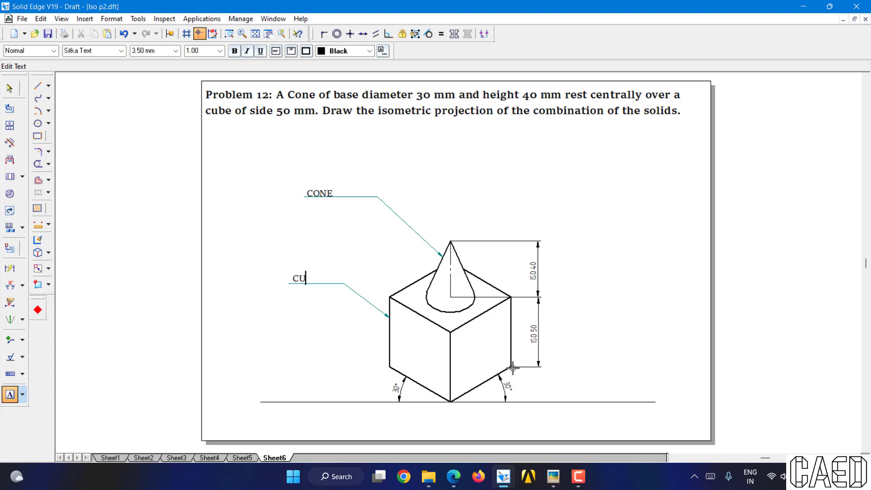
type("BE")
key("Escape")
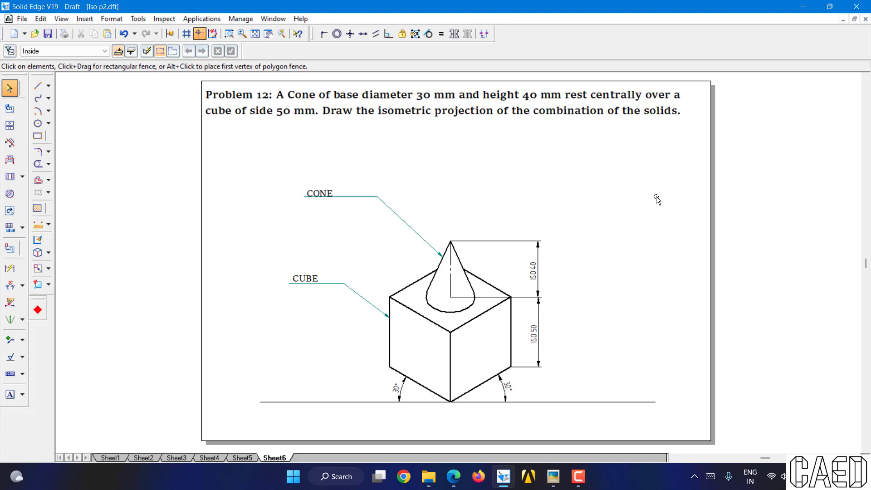